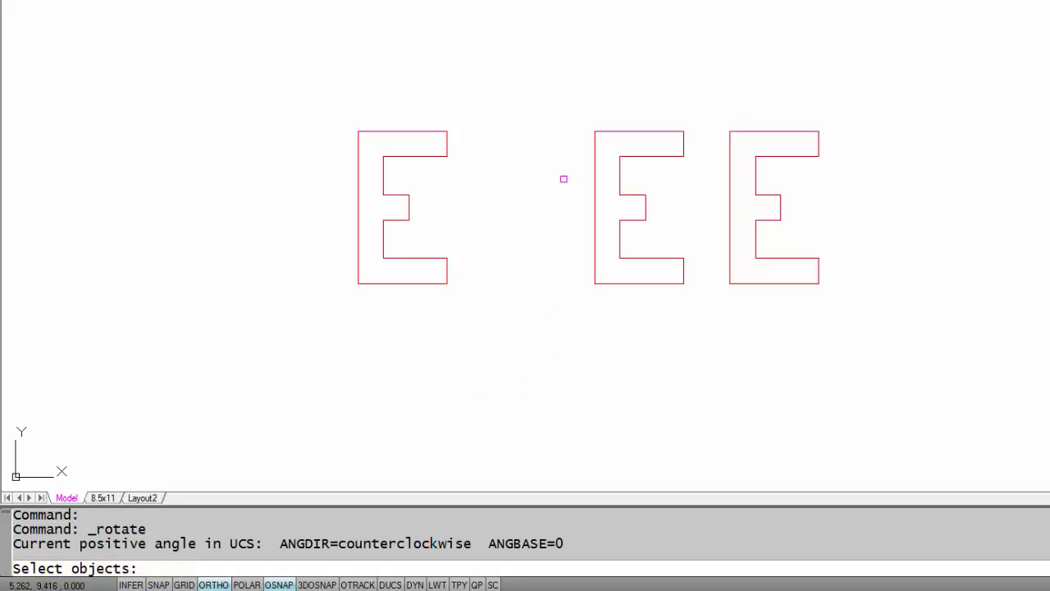
# Step: Rotate the middle E by 45 degrees about its lower-left corner with Ortho off
pyautogui.click(556, 74)
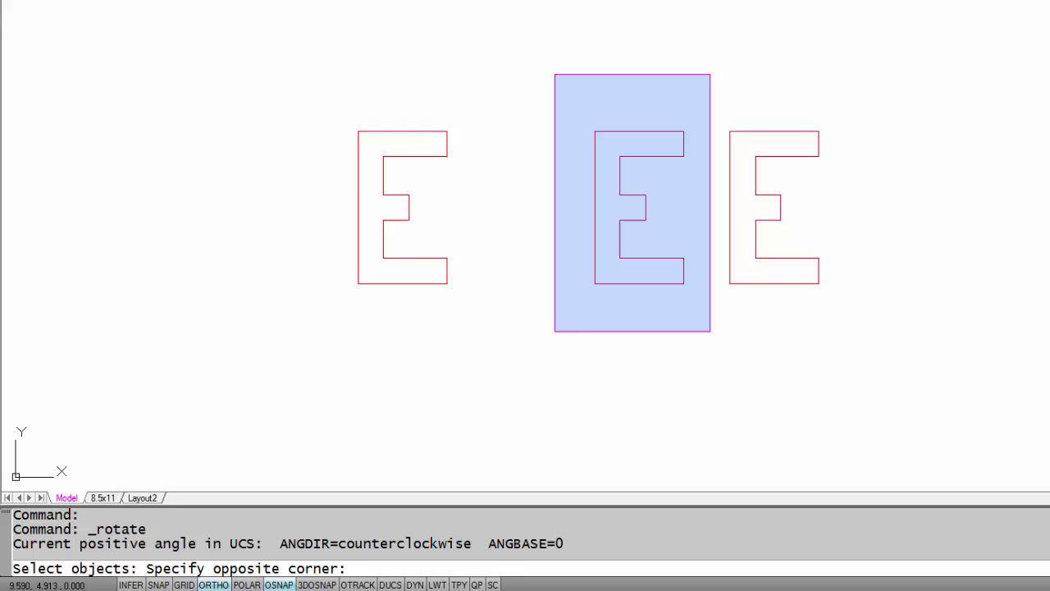
pyautogui.click(709, 331)
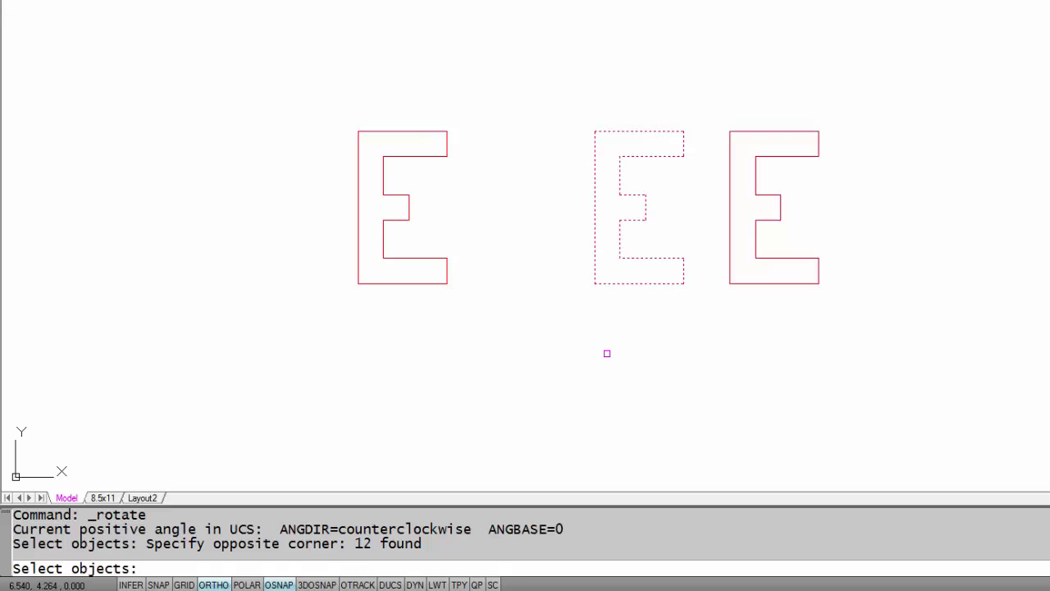
pyautogui.press('Return')
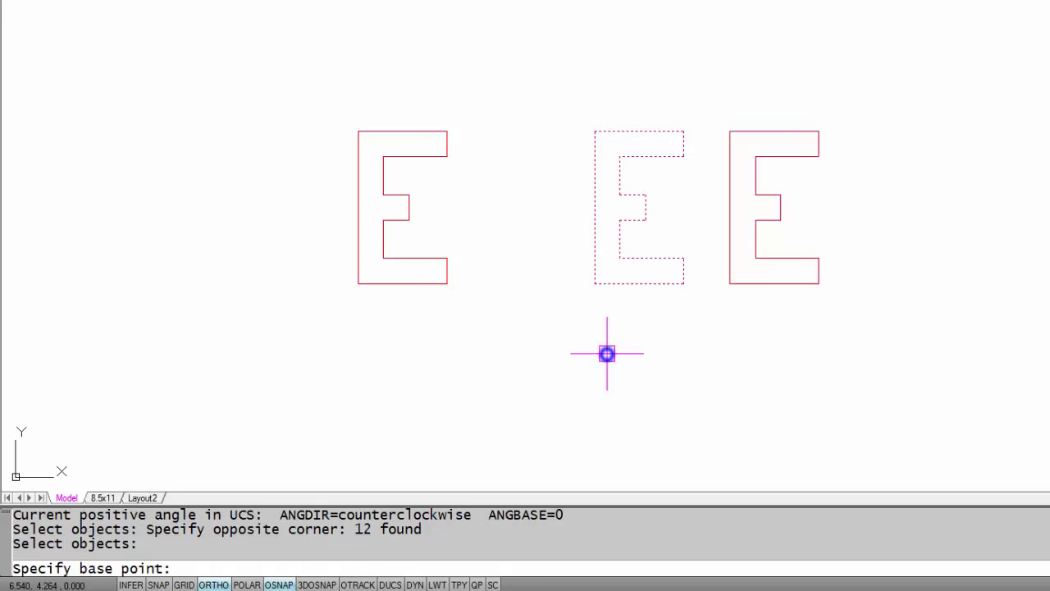
pyautogui.click(594, 284)
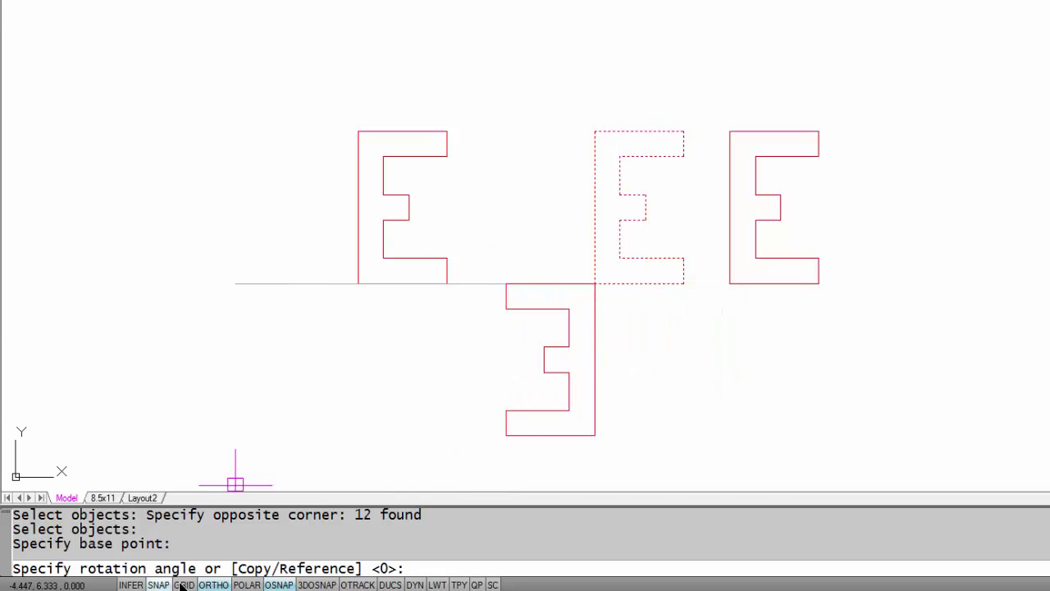
pyautogui.click(213, 584)
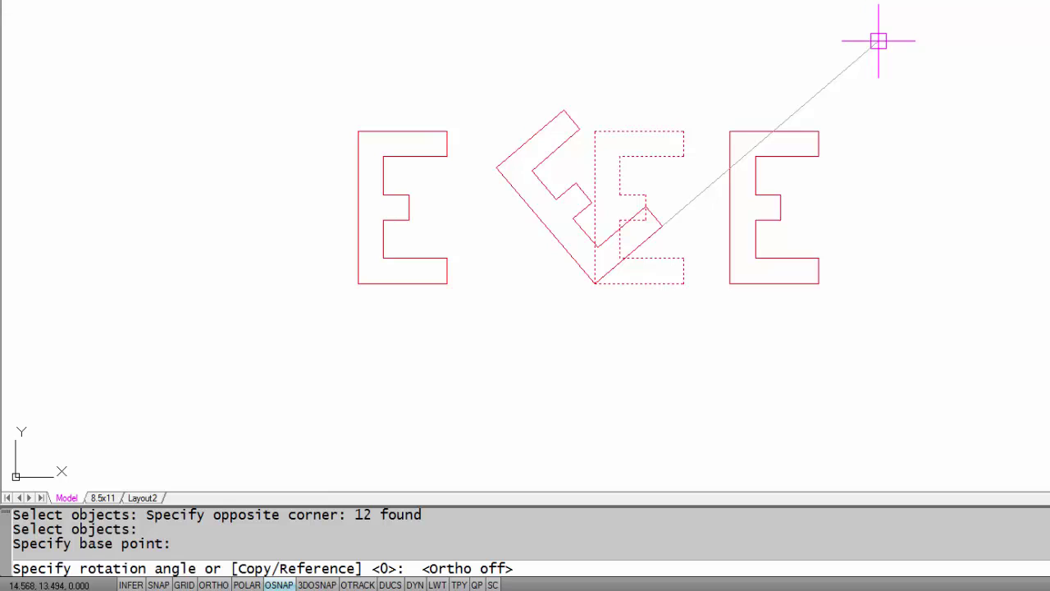
pyautogui.write('45')
pyautogui.press('Return')
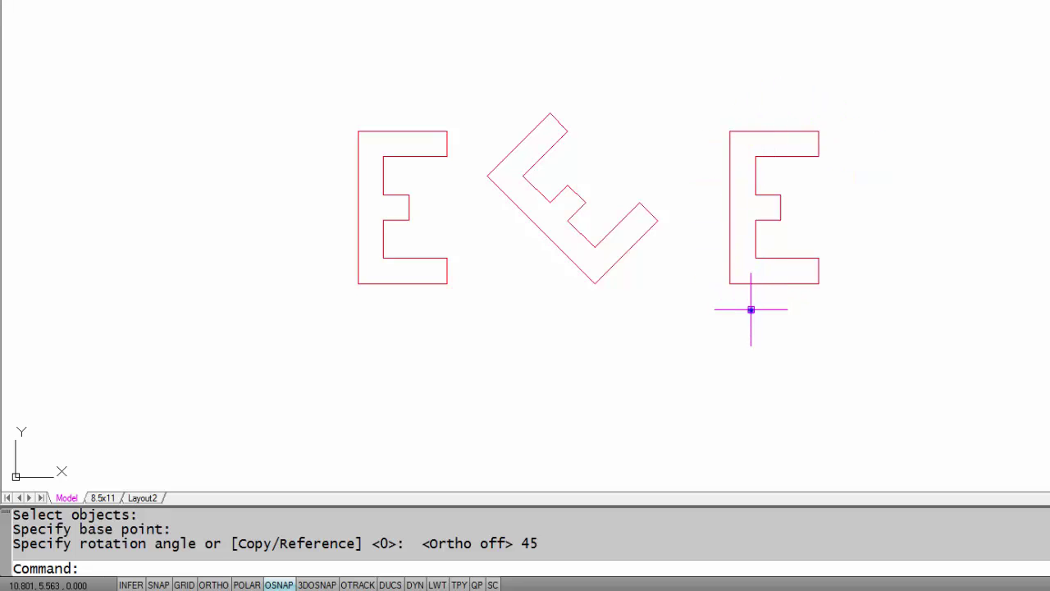
# Step: Rotate the rightmost E by -45 degrees about its lower-right corner
pyautogui.press('Return')
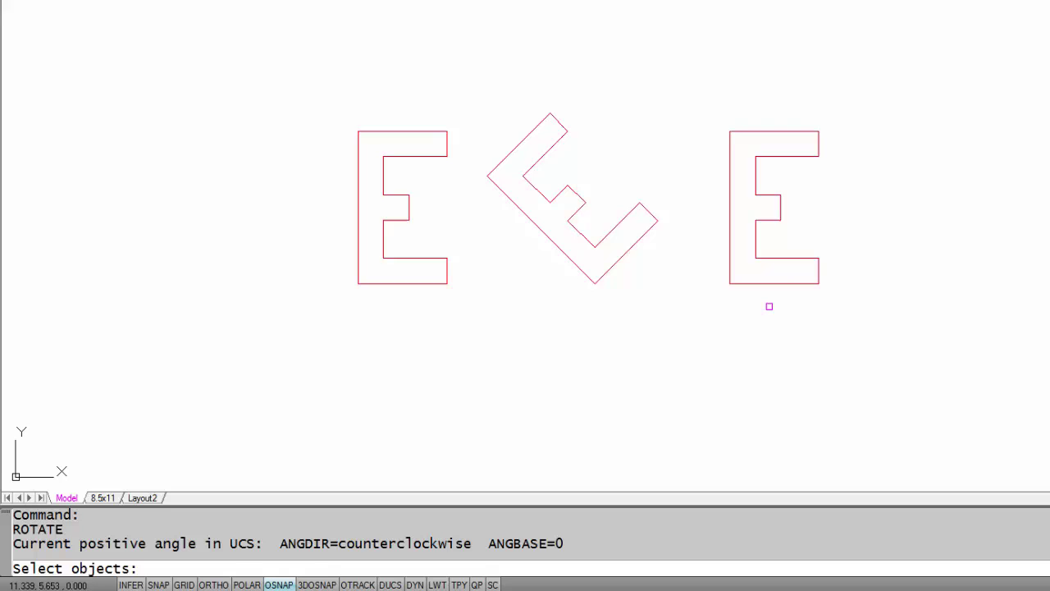
pyautogui.click(710, 101)
pyautogui.click(847, 304)
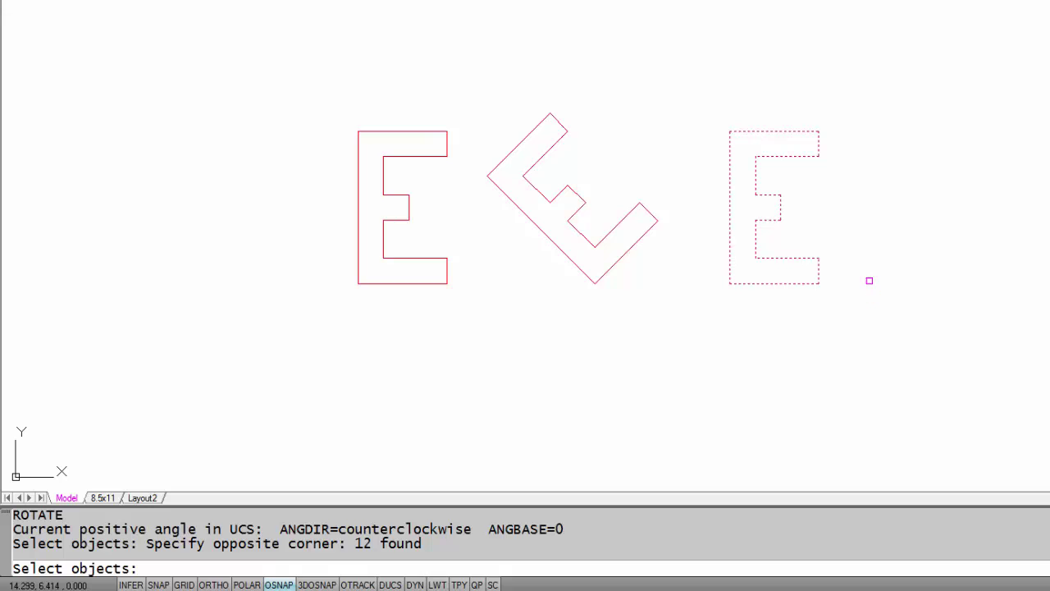
pyautogui.press('Return')
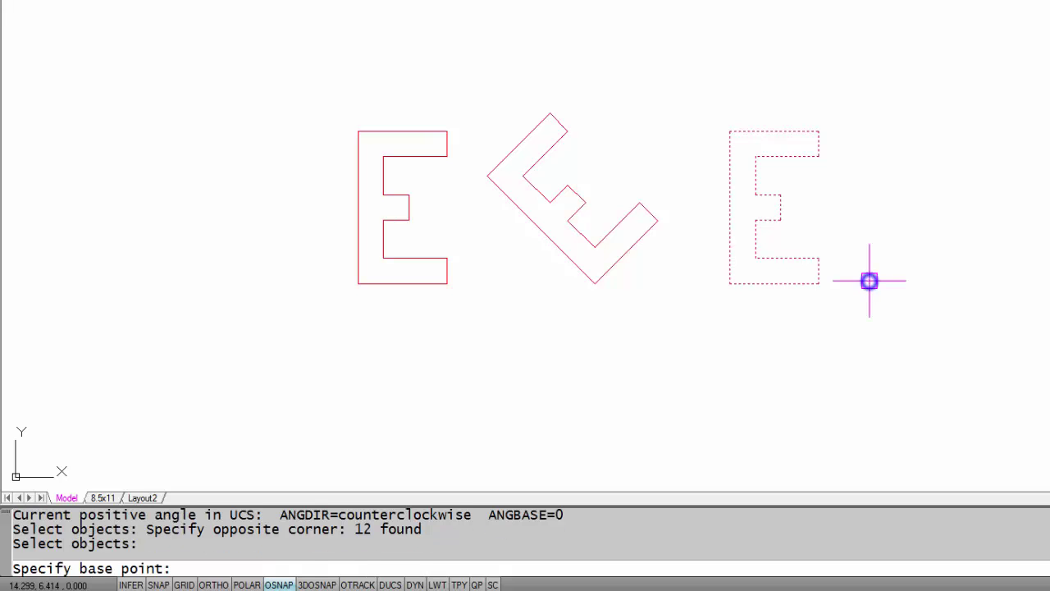
pyautogui.click(818, 284)
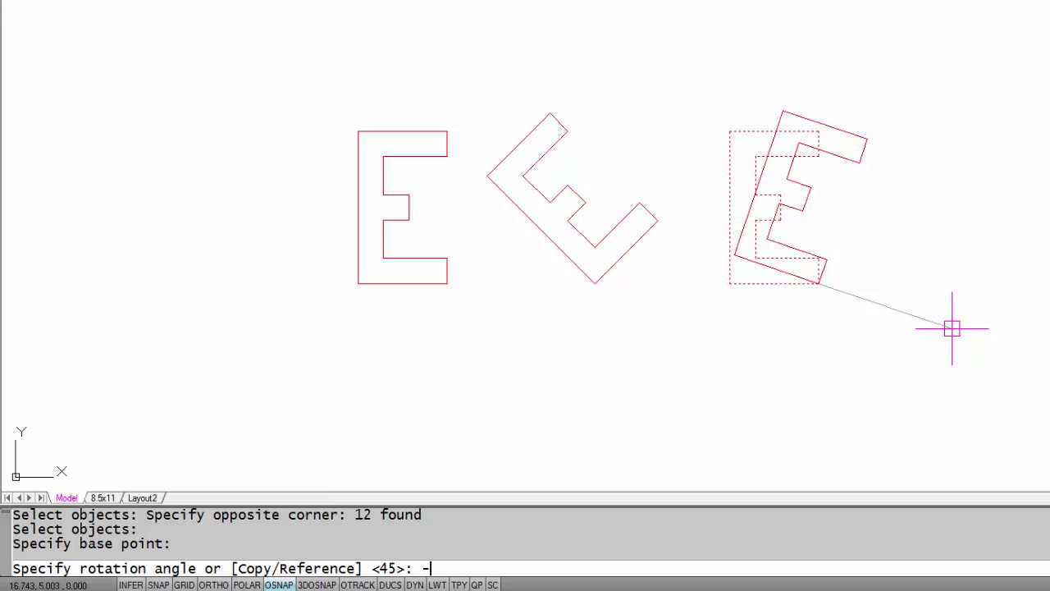
pyautogui.write('45')
pyautogui.press('Return')
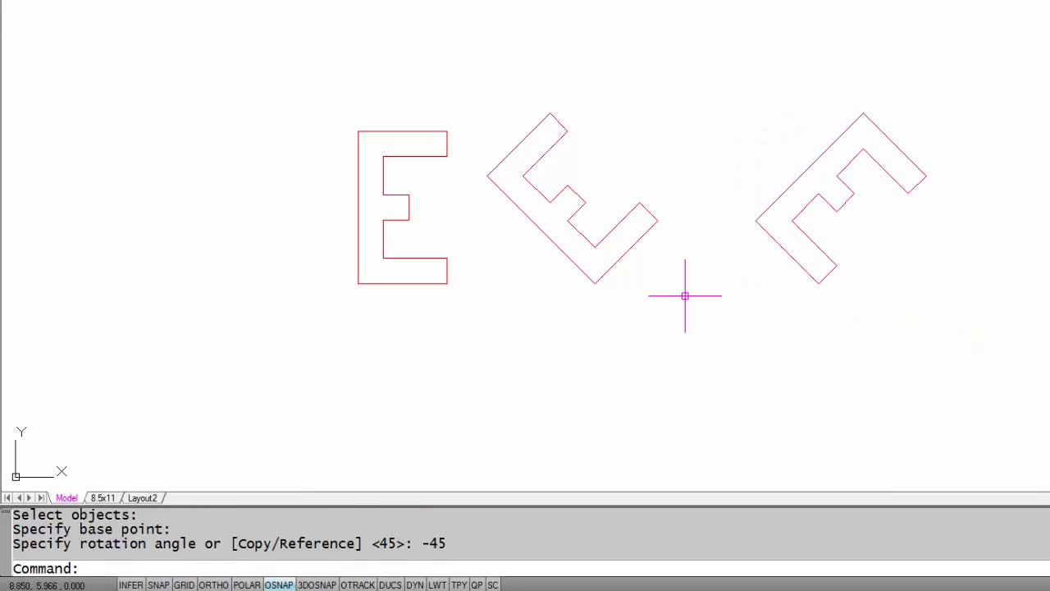
# Step: Switch to the 8.5x11 layout and activate model space inside its viewport
pyautogui.moveTo(684, 296); pyautogui.dragTo(762, 290, button='middle')
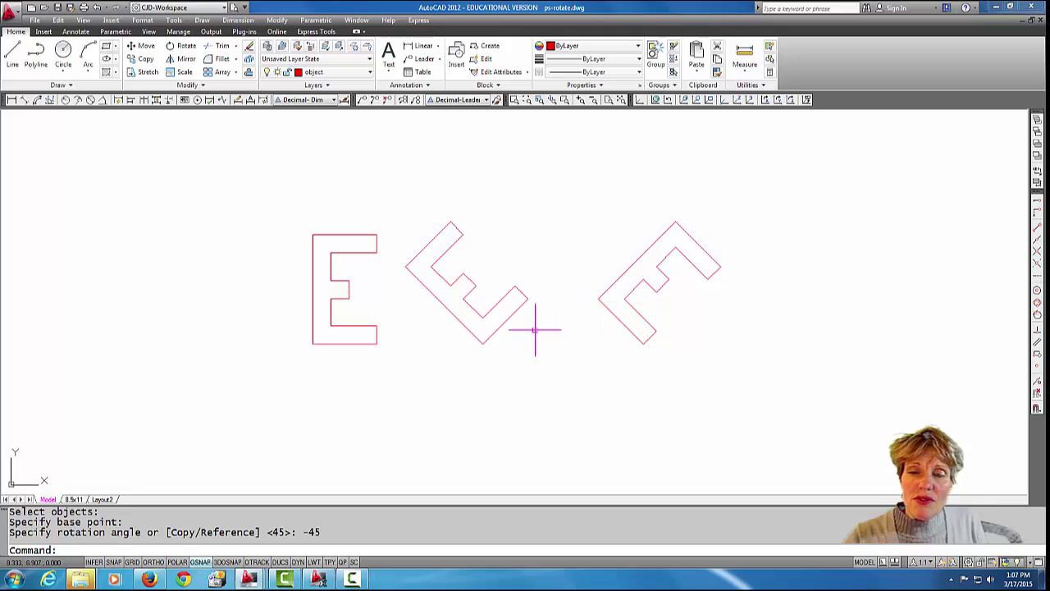
pyautogui.scroll(2, 525, 321)
pyautogui.moveTo(537, 321)
pyautogui.mouseDown(button='middle')
pyautogui.moveTo(541, 348)
pyautogui.moveTo(532, 341)
pyautogui.mouseUp(button='middle')
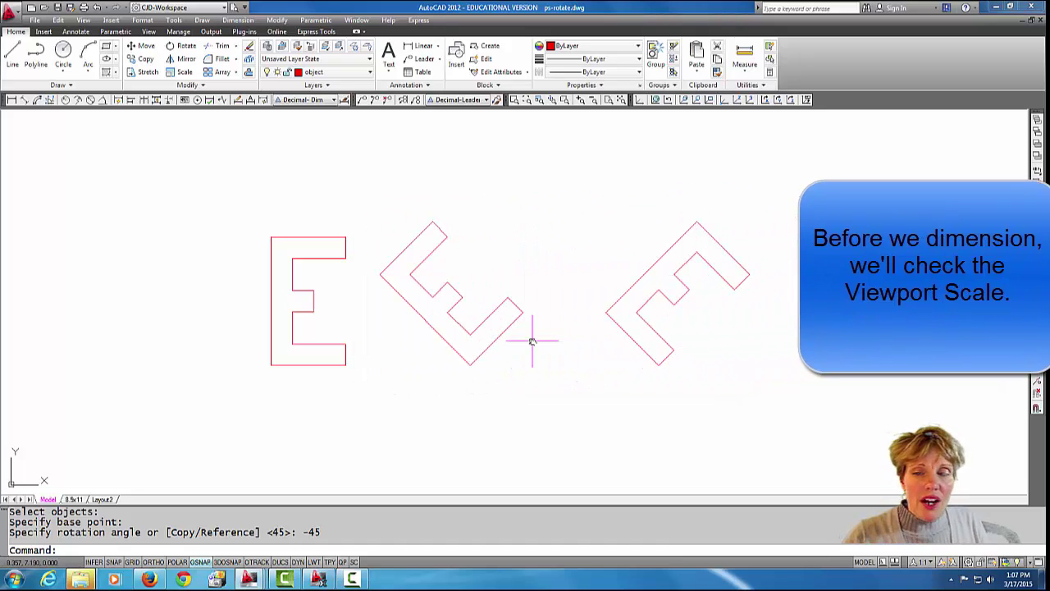
pyautogui.click(73, 499)
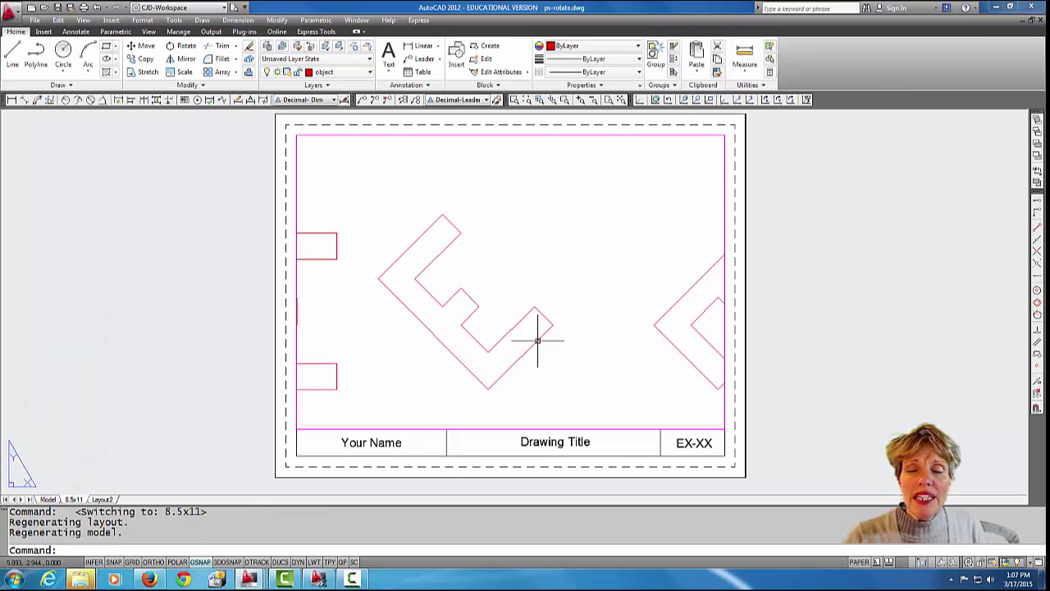
pyautogui.moveTo(594, 358); pyautogui.dragTo(568, 362, button='middle')
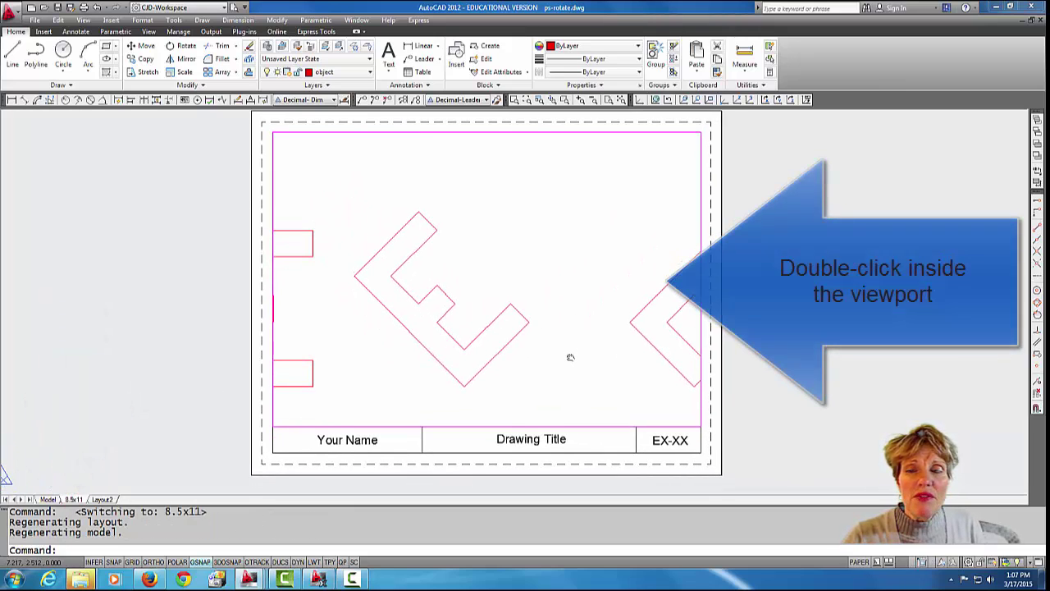
pyautogui.doubleClick(563, 237)
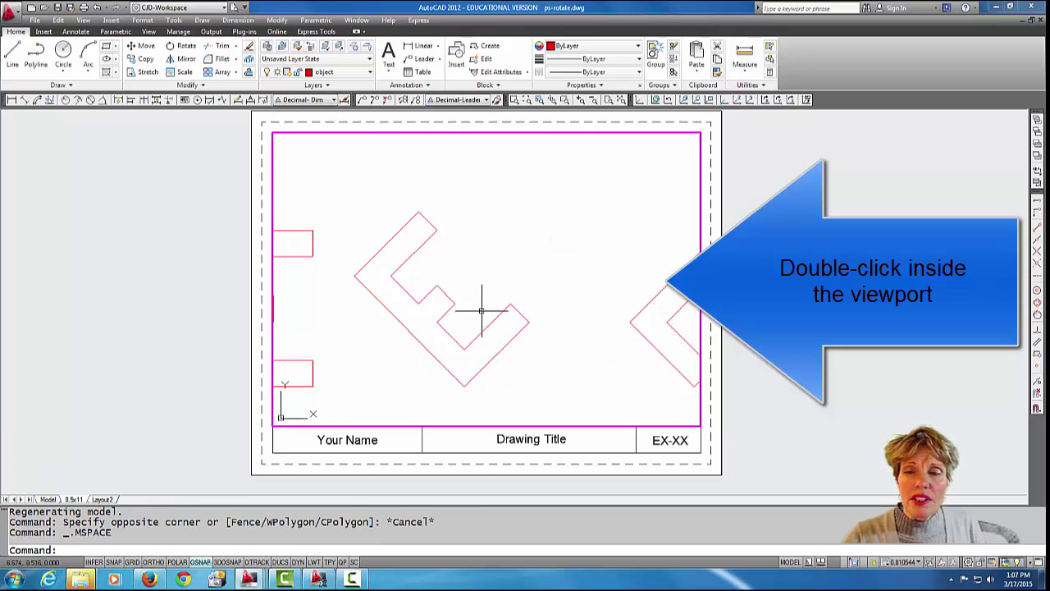
# Step: Try a viewport scale of 1:1 for the three letters
pyautogui.scroll(-1, 481, 310)
pyautogui.scroll(-1, 500, 316)
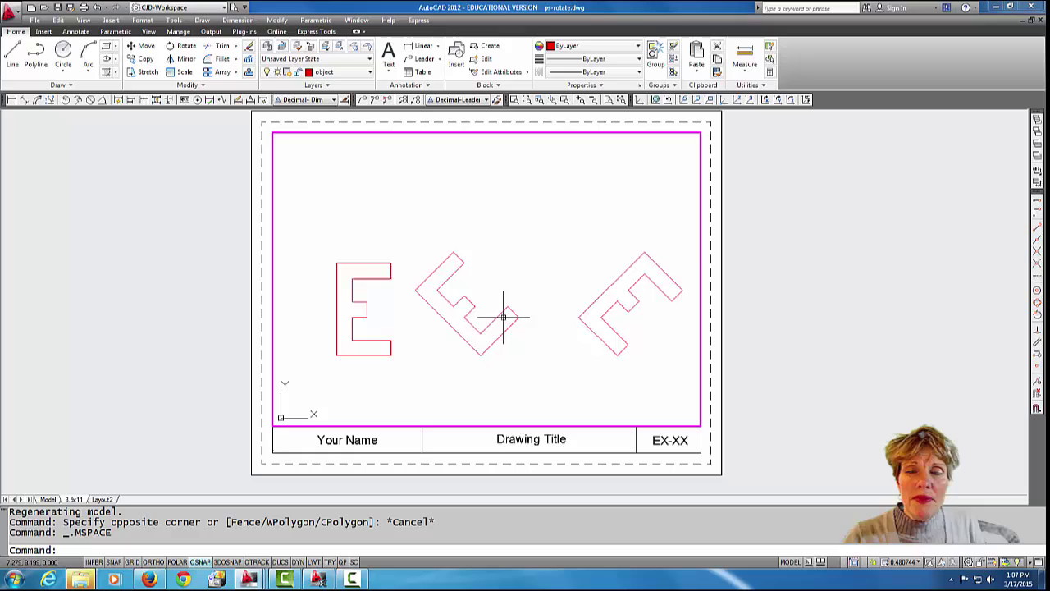
pyautogui.scroll(2, 511, 263)
pyautogui.scroll(-4, 511, 262)
pyautogui.scroll(2, 518, 263)
pyautogui.moveTo(518, 263)
pyautogui.mouseDown(button='middle')
pyautogui.moveTo(509, 269)
pyautogui.moveTo(490, 248)
pyautogui.mouseUp(button='middle')
pyautogui.scroll(1, 506, 265)
pyautogui.scroll(-2, 506, 263)
pyautogui.scroll(1, 485, 241)
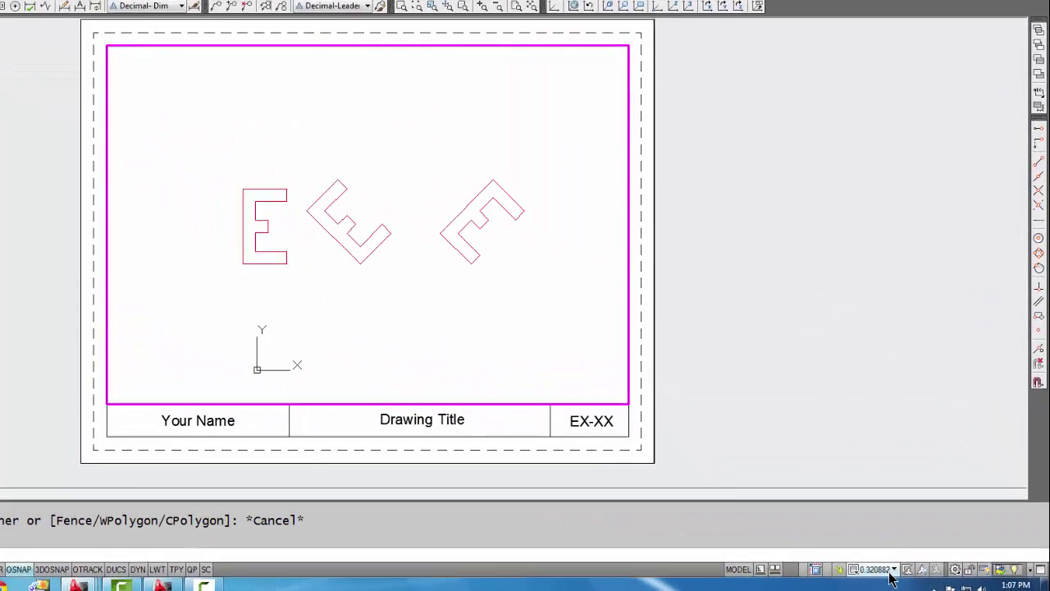
pyautogui.click(904, 561)
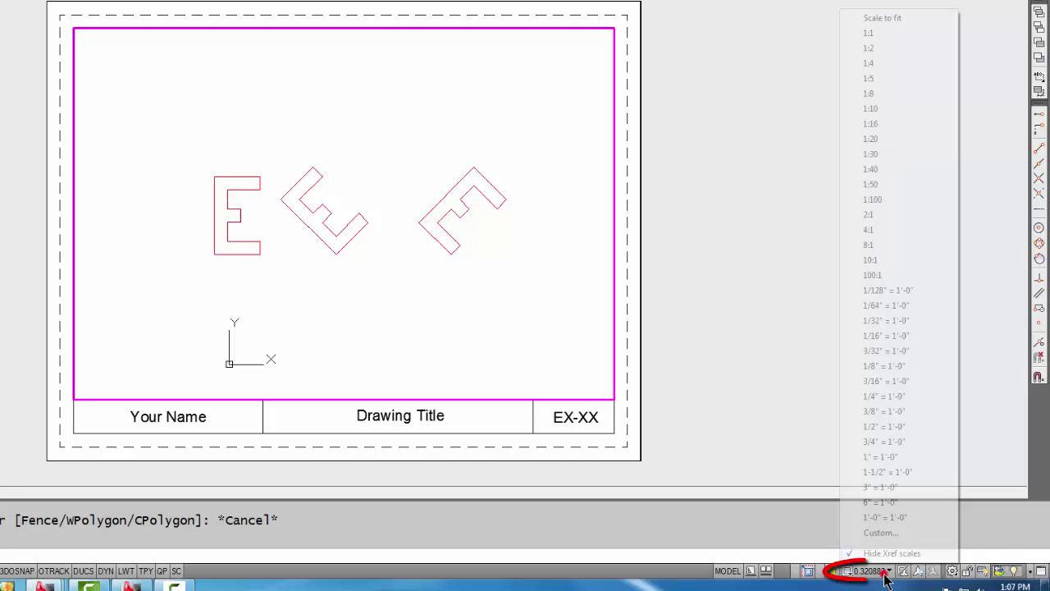
pyautogui.click(870, 33)
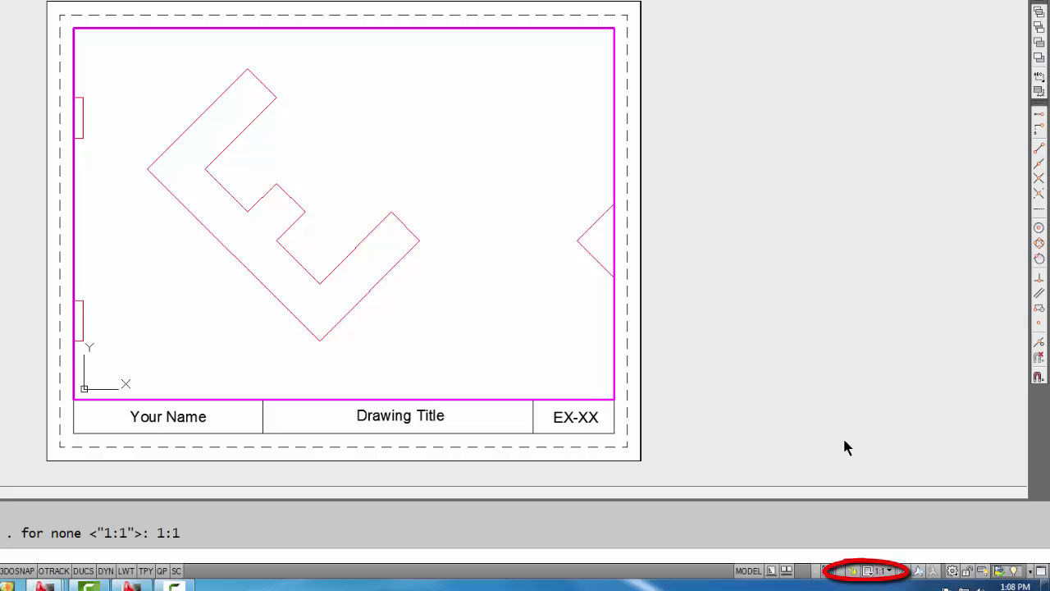
# Step: Set the viewport scale to 1:2 and centre the three letters within the viewport
pyautogui.click(879, 570)
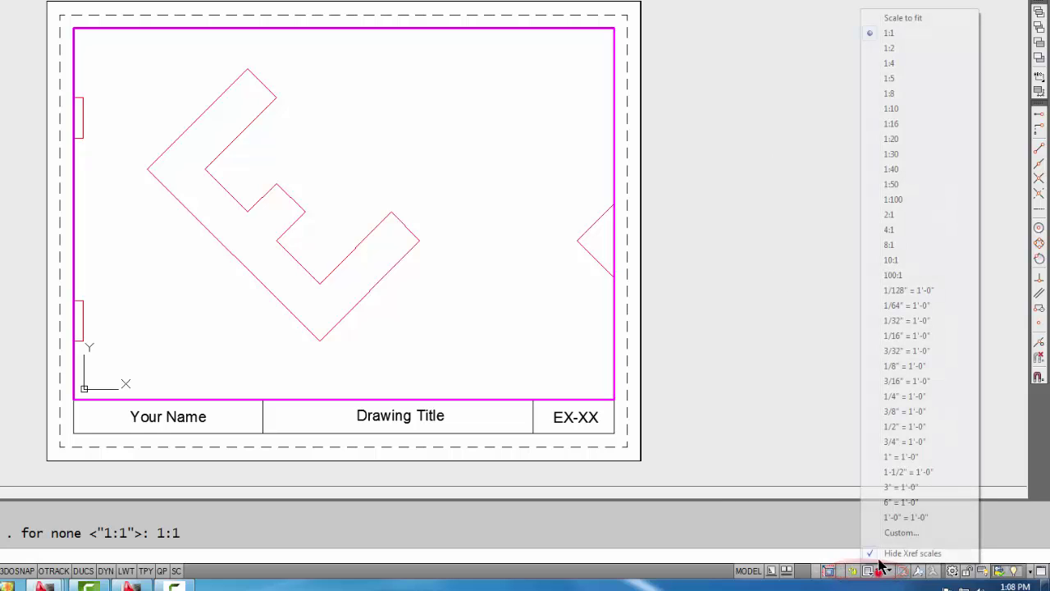
pyautogui.click(905, 50)
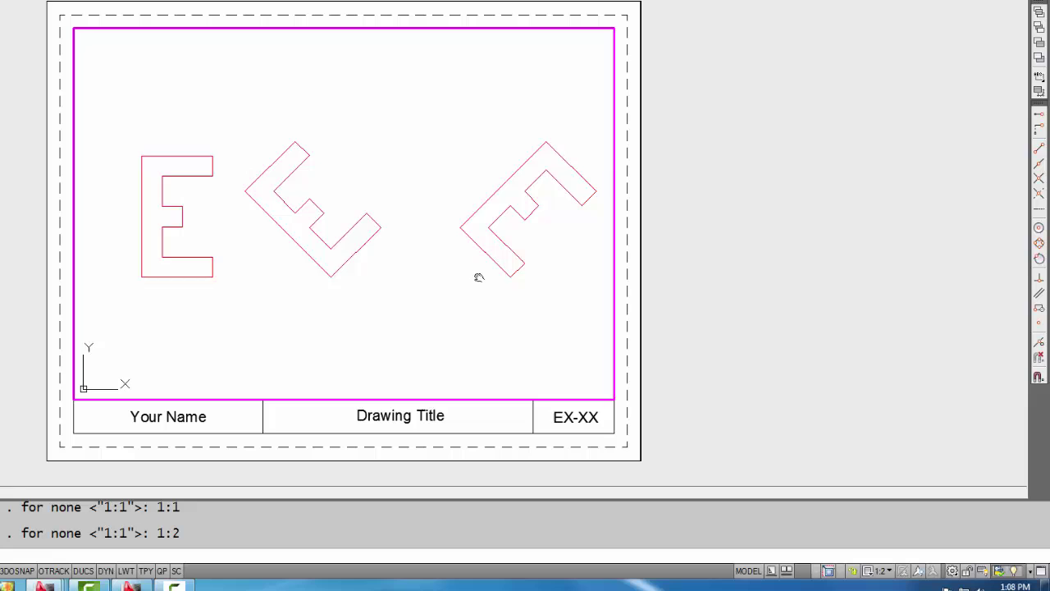
pyautogui.moveTo(479, 277); pyautogui.dragTo(468, 279)
pyautogui.press('Escape')
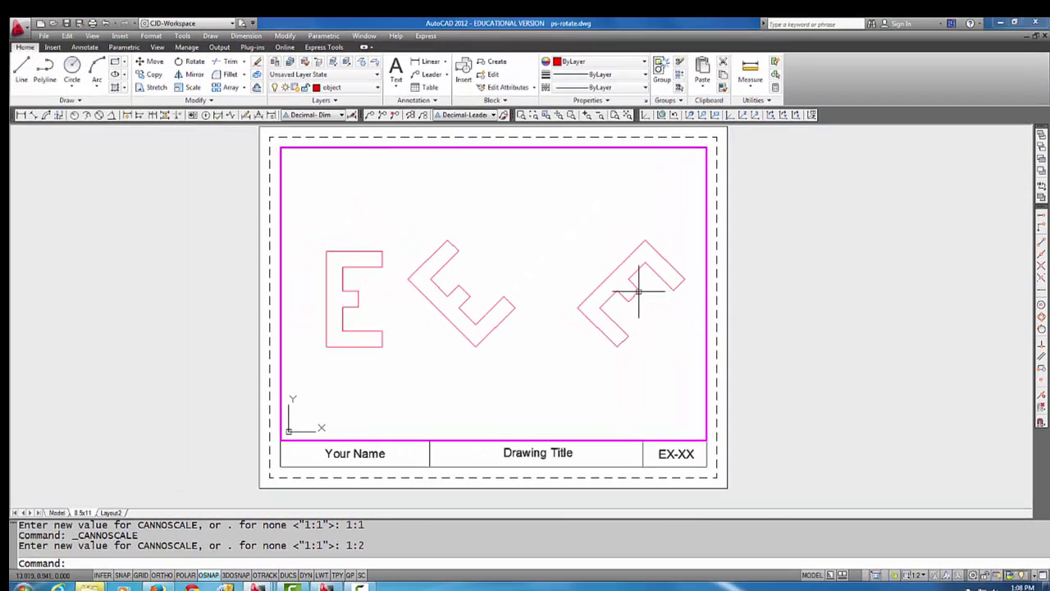
# Step: Leave the viewport and return to paper space on the 8.5x11 layout
pyautogui.doubleClick(773, 210)
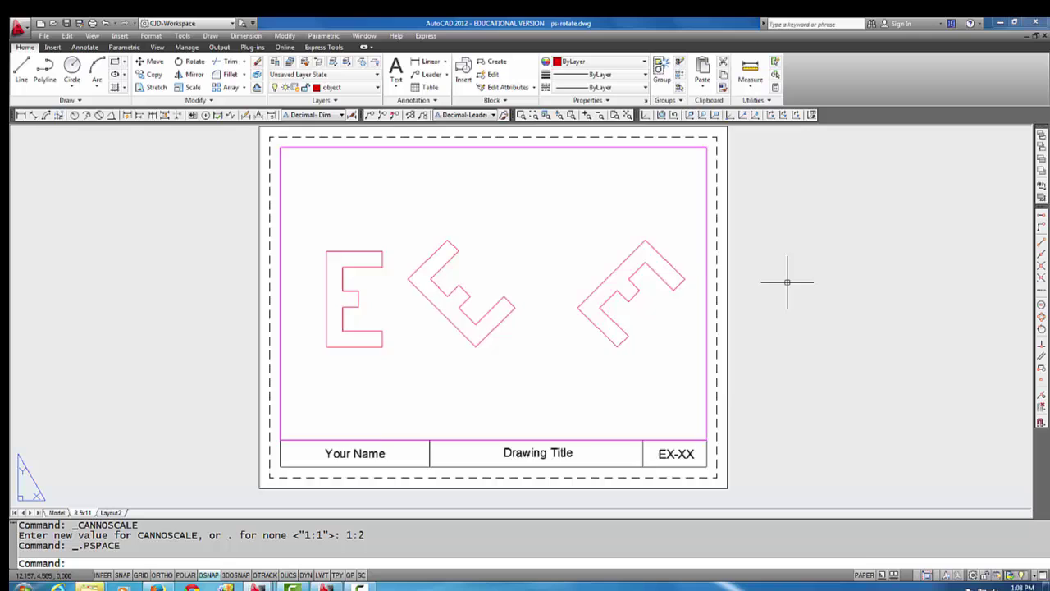
pyautogui.scroll(-4, 787, 281)
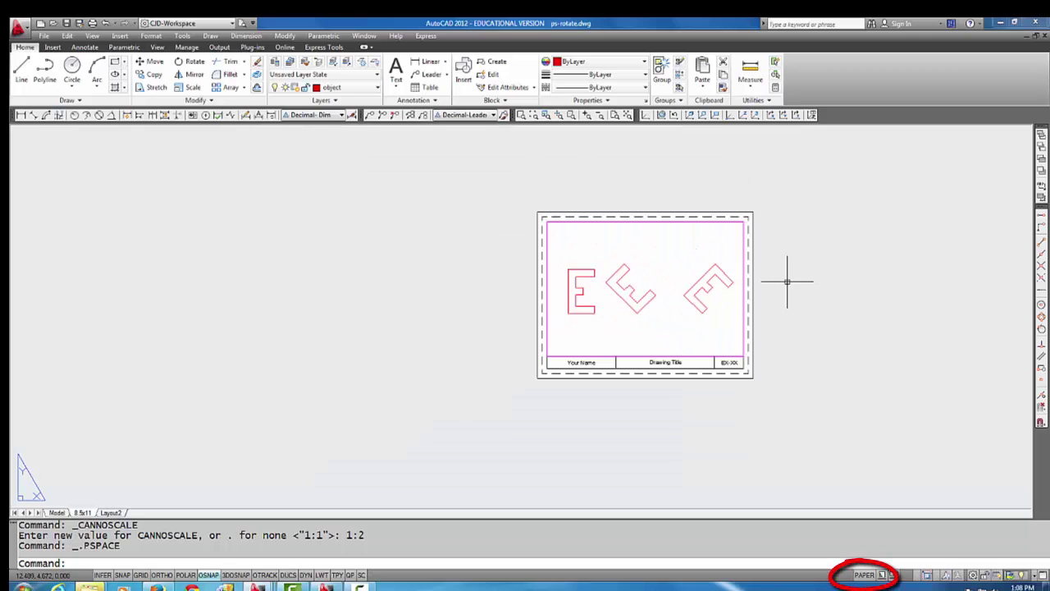
pyautogui.scroll(4, 787, 281)
pyautogui.moveTo(621, 291); pyautogui.dragTo(633, 290, button='middle')
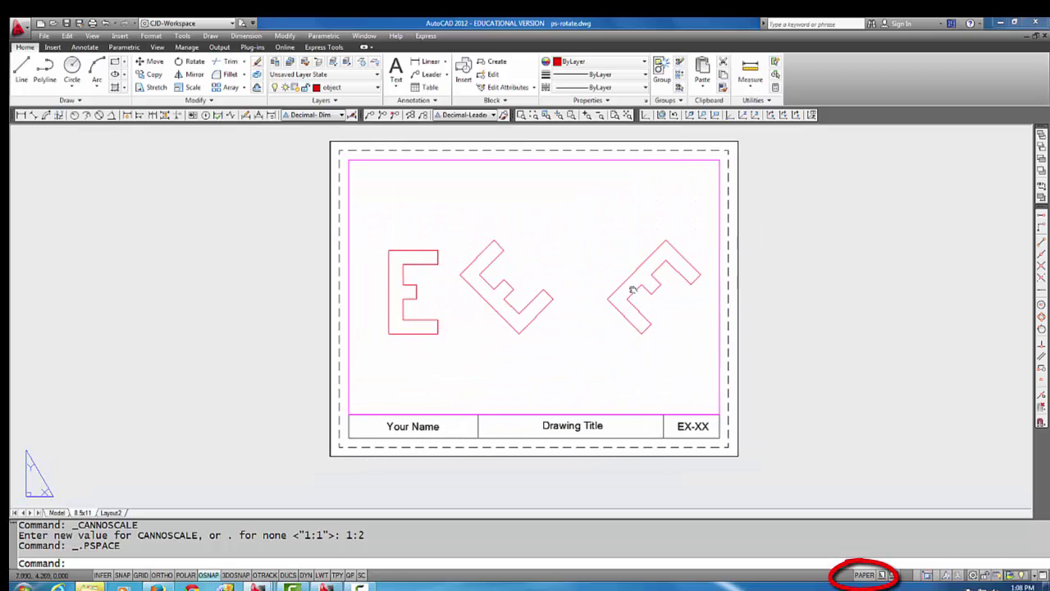
pyautogui.moveTo(571, 262)
pyautogui.mouseDown(button='middle')
pyautogui.moveTo(560, 265)
pyautogui.moveTo(560, 253)
pyautogui.moveTo(574, 246)
pyautogui.mouseUp(button='middle')
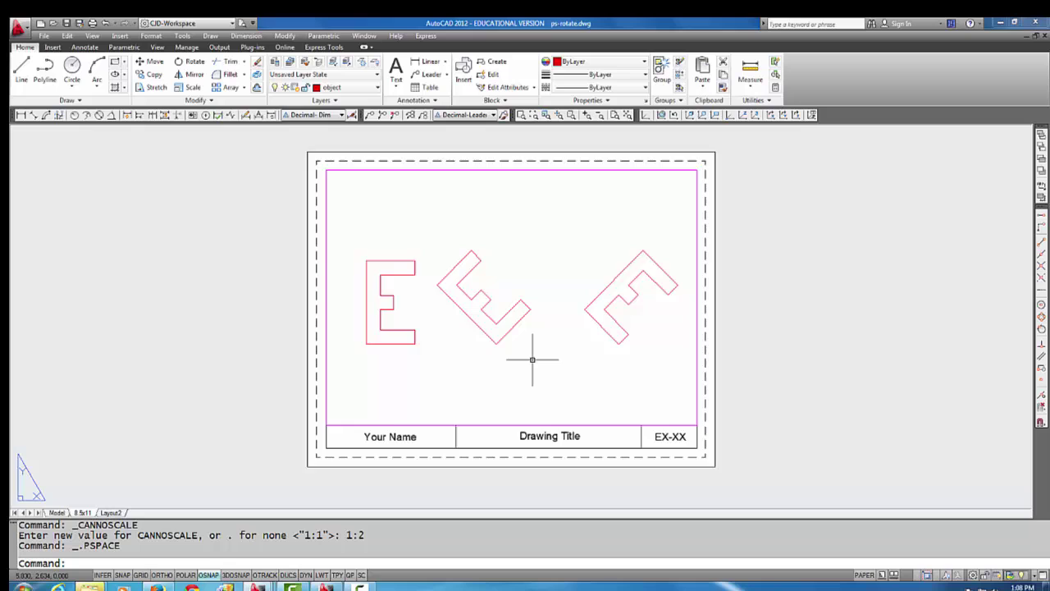
pyautogui.moveTo(534, 358); pyautogui.dragTo(553, 354, button='middle')
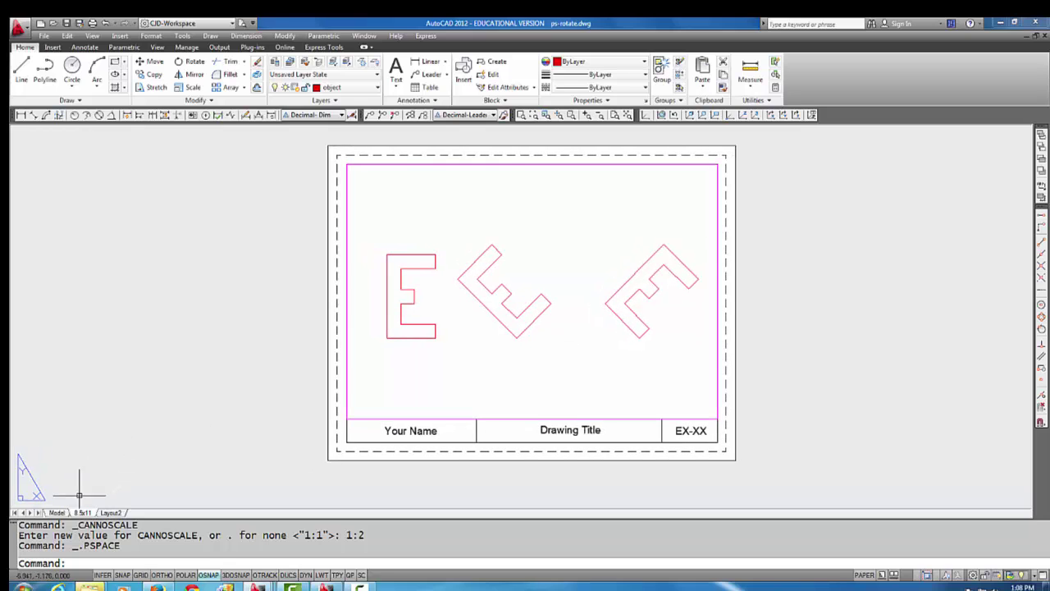
# Step: Switch to model space and set the annotation scale to 1:2
pyautogui.click(58, 513)
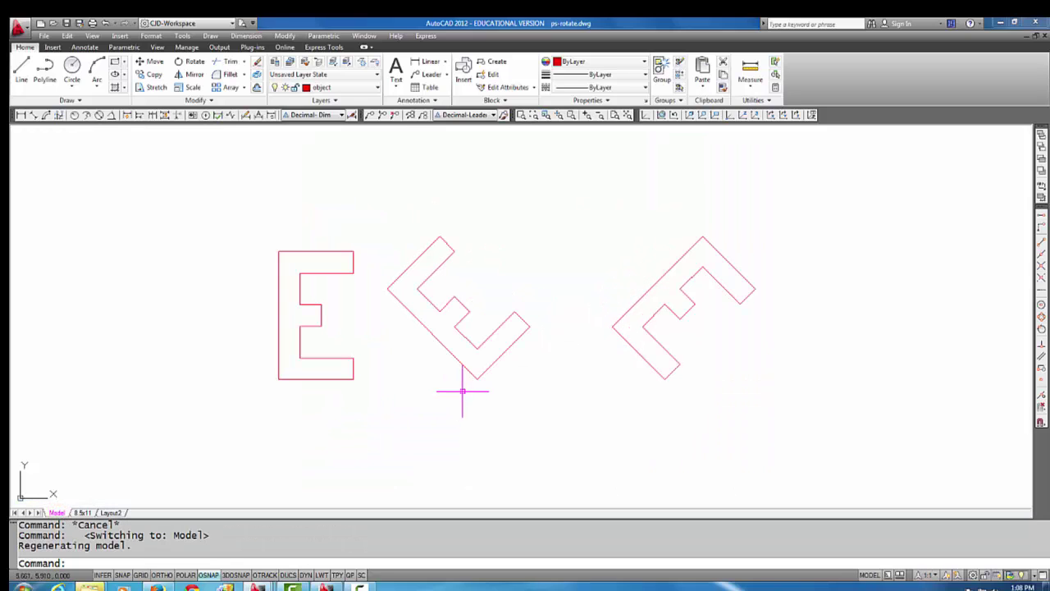
pyautogui.moveTo(462, 392); pyautogui.dragTo(439, 394, button='middle')
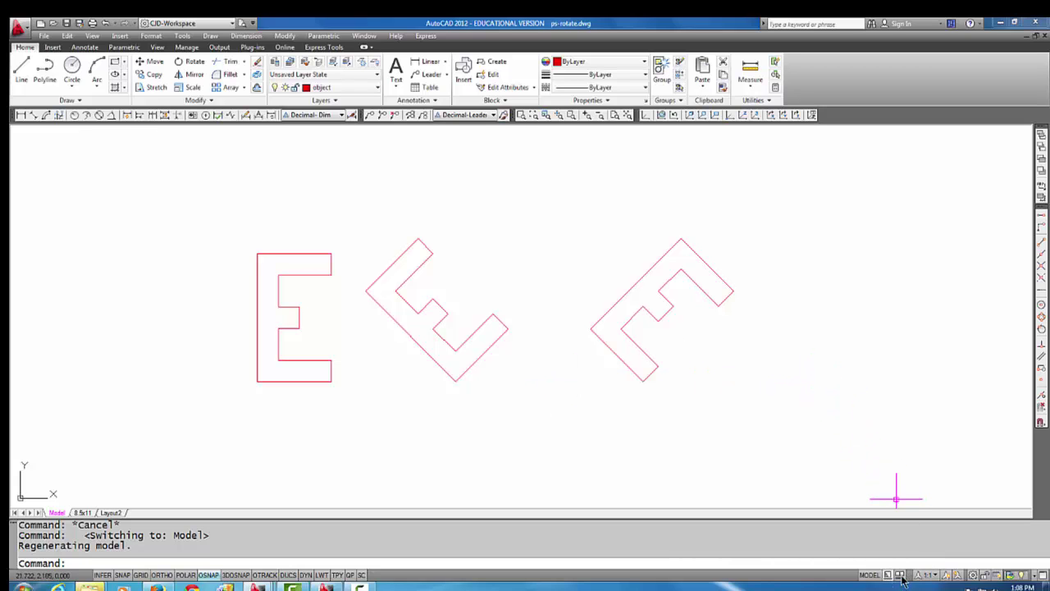
pyautogui.click(929, 575)
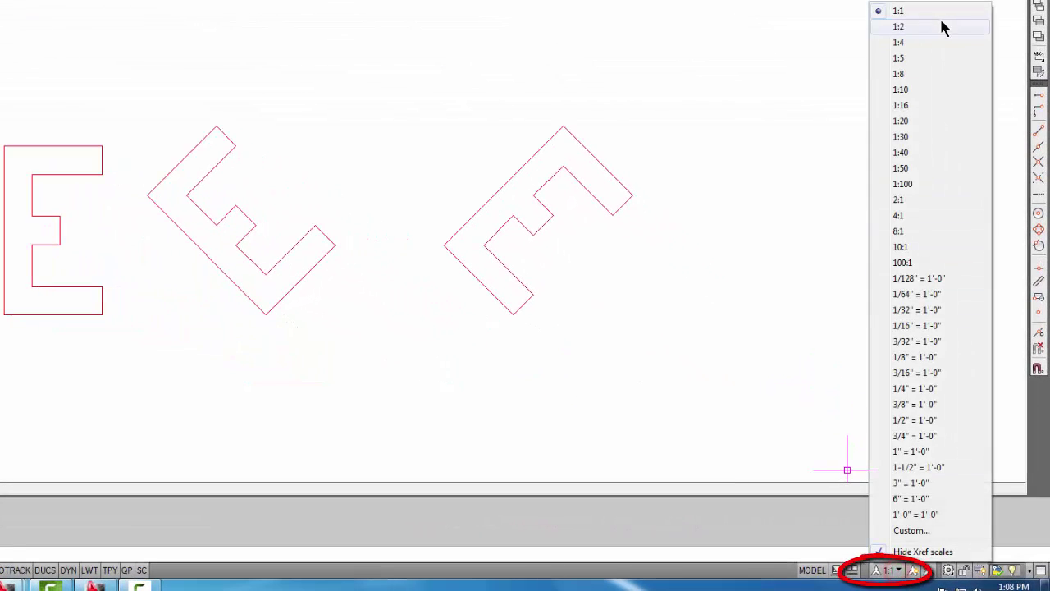
pyautogui.click(901, 26)
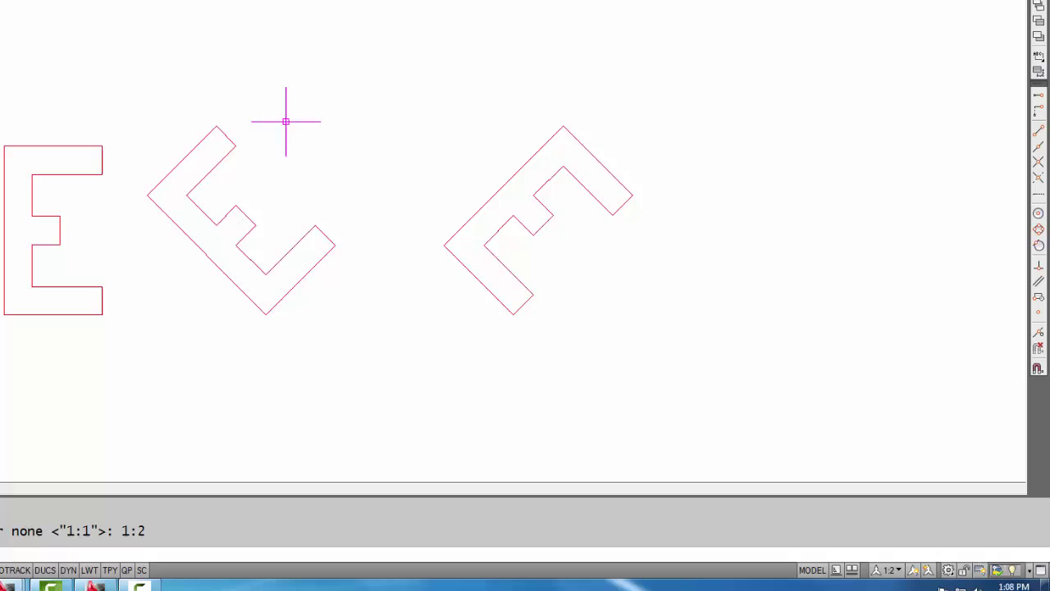
# Step: Add a linear dimension for the width of the unrotated E, placed above its top edge
pyautogui.moveTo(286, 123); pyautogui.dragTo(313, 122, button='middle')
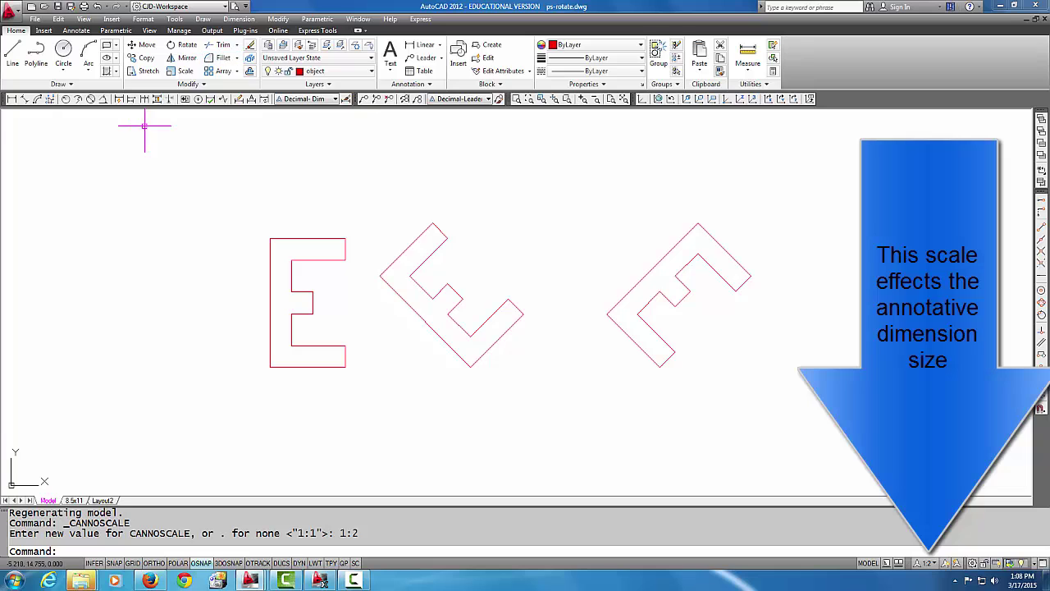
pyautogui.click(12, 99)
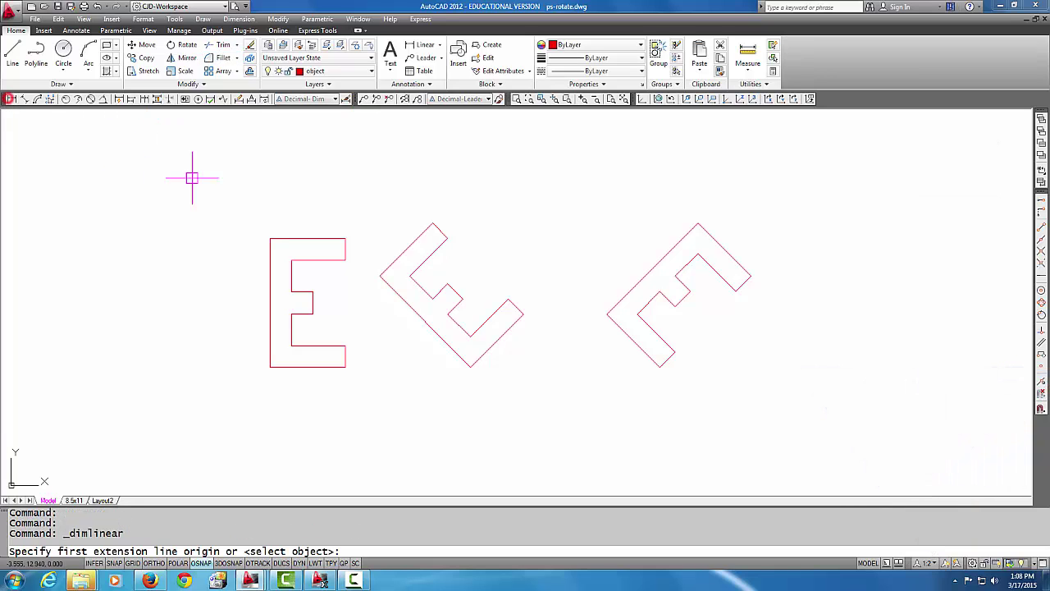
pyautogui.click(272, 236)
pyautogui.click(345, 236)
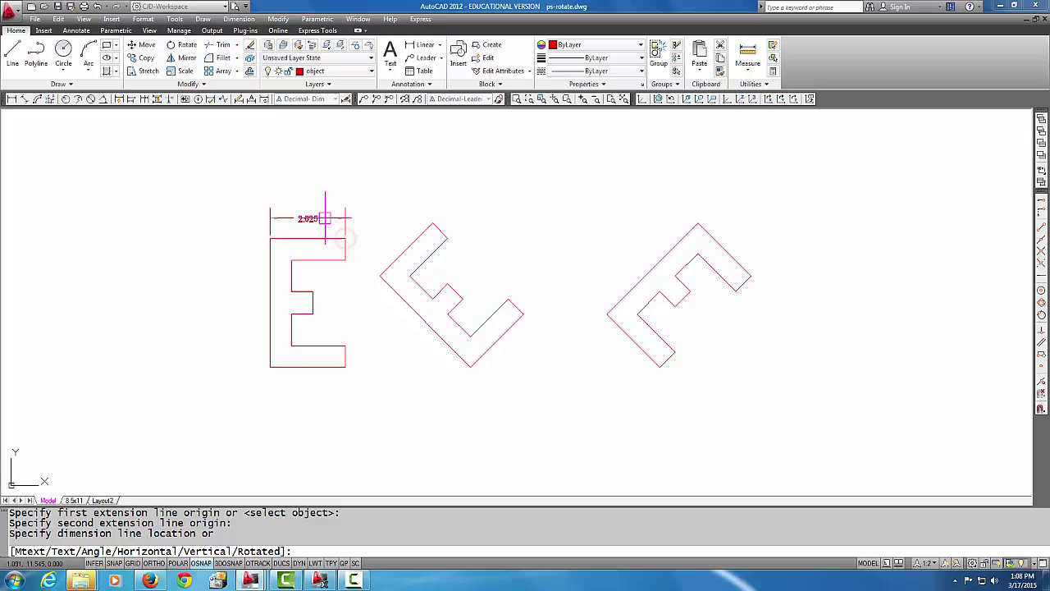
pyautogui.click(327, 219)
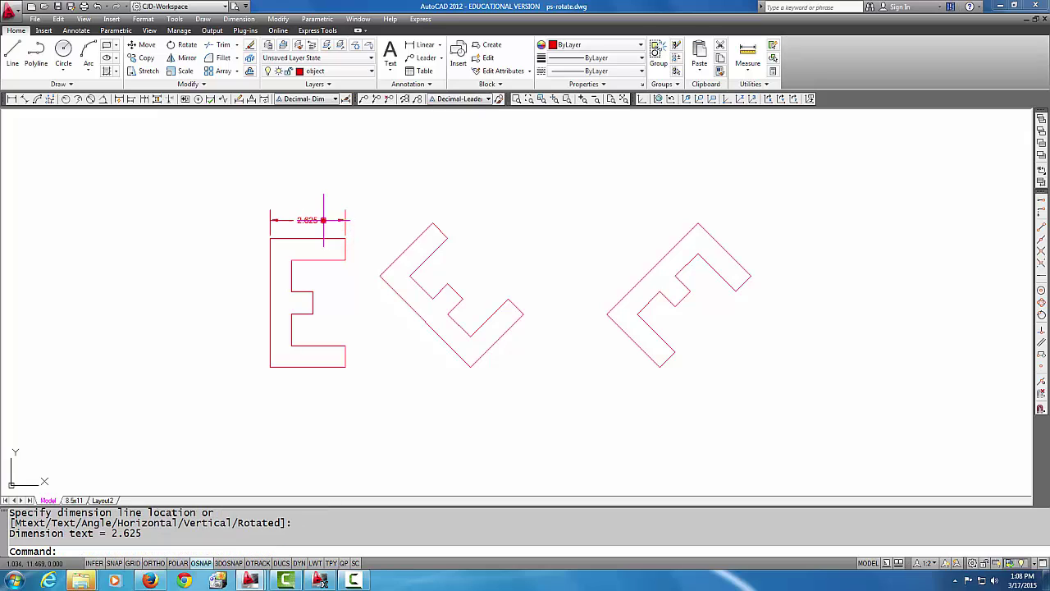
# Step: Make dim the current layer and move the width dimension of the unrotated E onto the dim layer
pyautogui.click(371, 72)
pyautogui.click(343, 128)
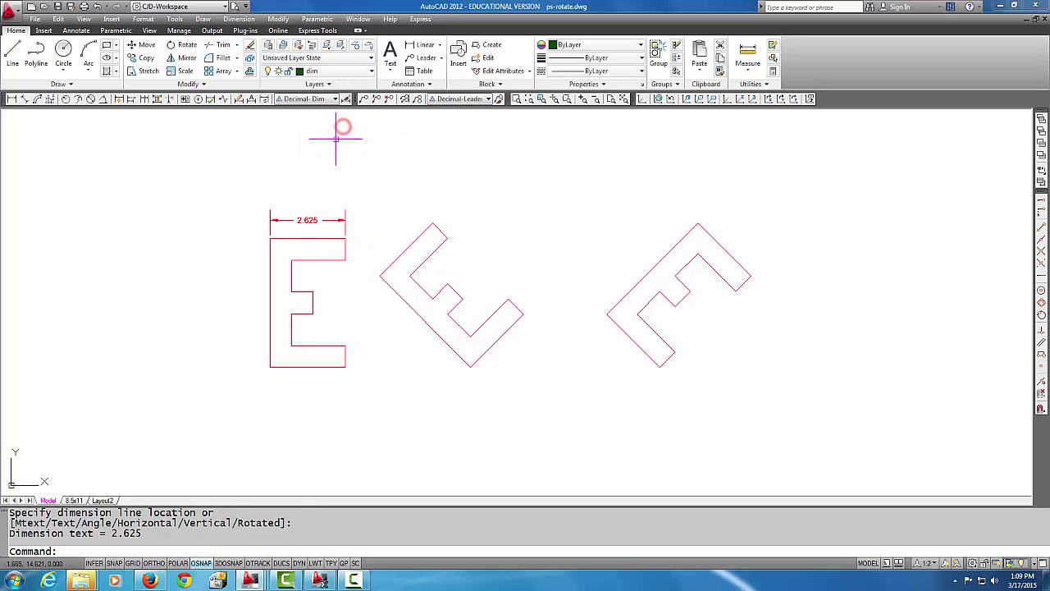
pyautogui.click(309, 220)
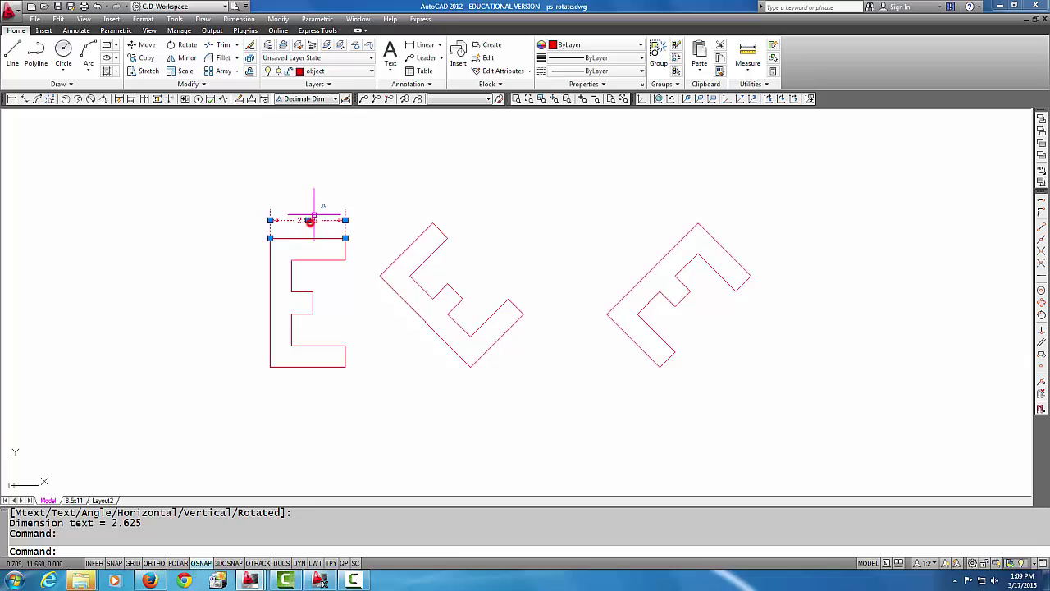
pyautogui.click(369, 71)
pyautogui.click(351, 128)
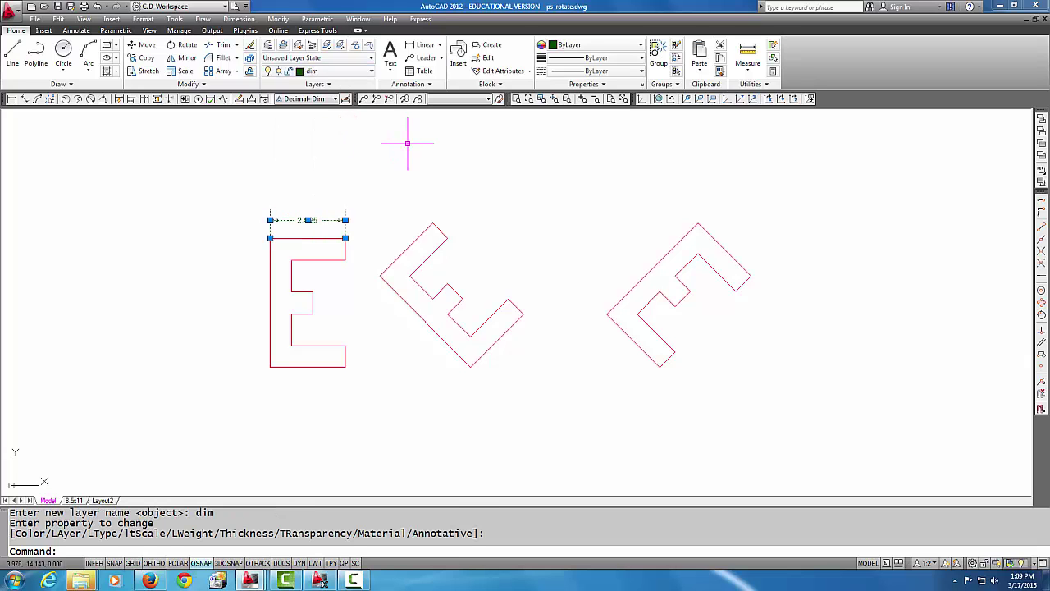
pyautogui.press('Escape')
pyautogui.press('Escape')
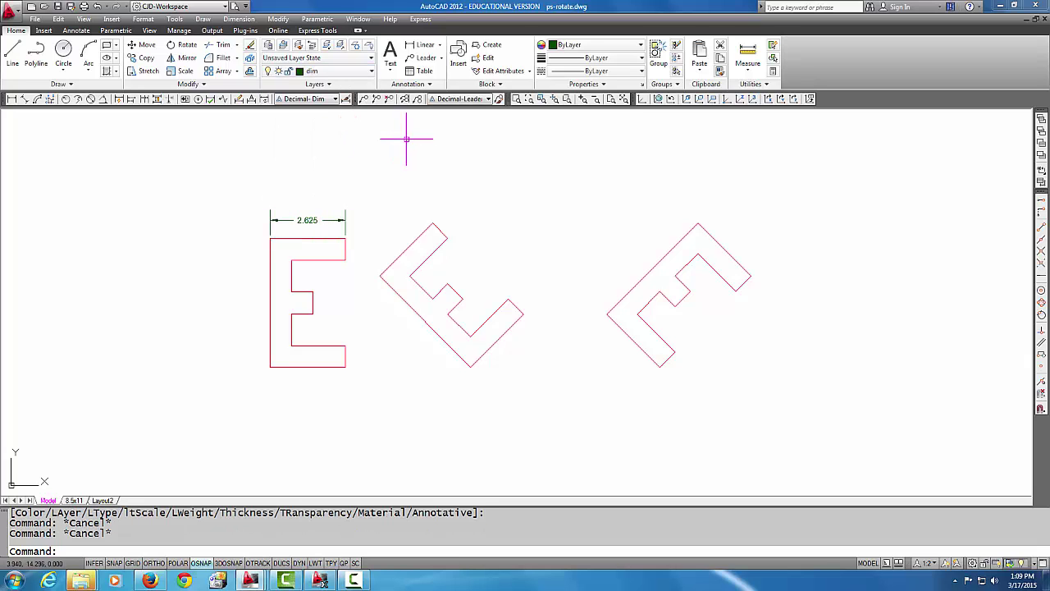
# Step: Add a vertical linear dimension for the height of the unrotated E, placed left of its spine
pyautogui.click(13, 99)
pyautogui.click(270, 238)
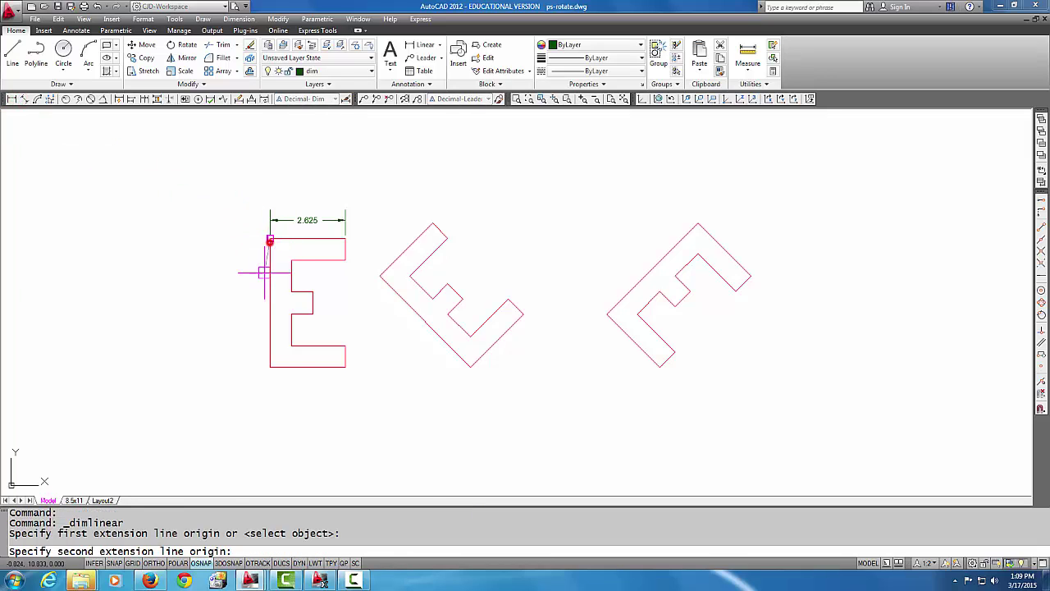
pyautogui.click(270, 367)
pyautogui.click(246, 349)
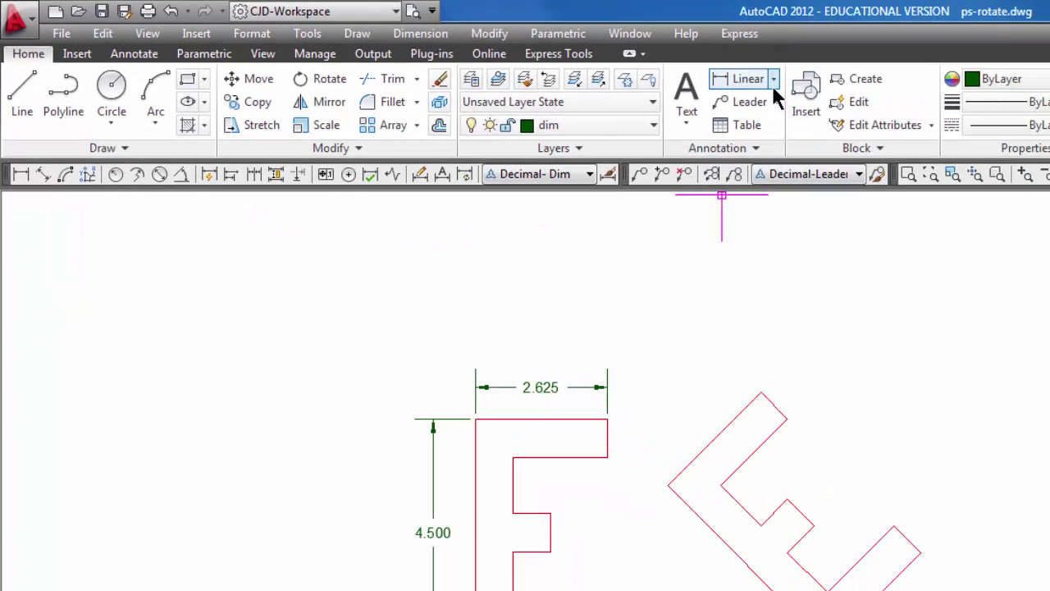
# Step: Add an aligned dimension along the outer edge of the middle E's lower arm, placed outside the letter
pyautogui.click(773, 79)
pyautogui.click(763, 152)
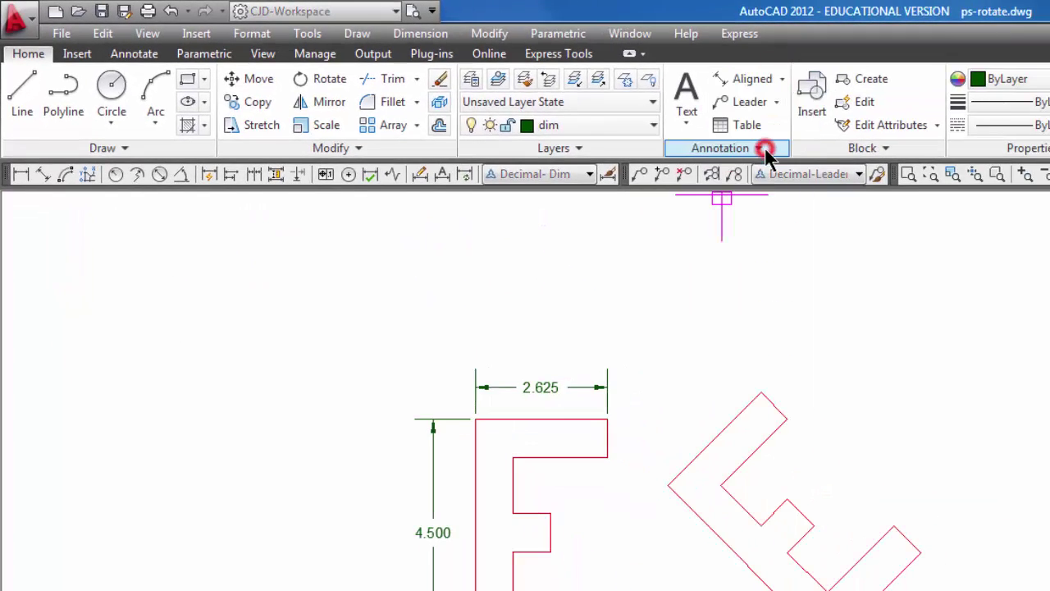
pyautogui.click(747, 79)
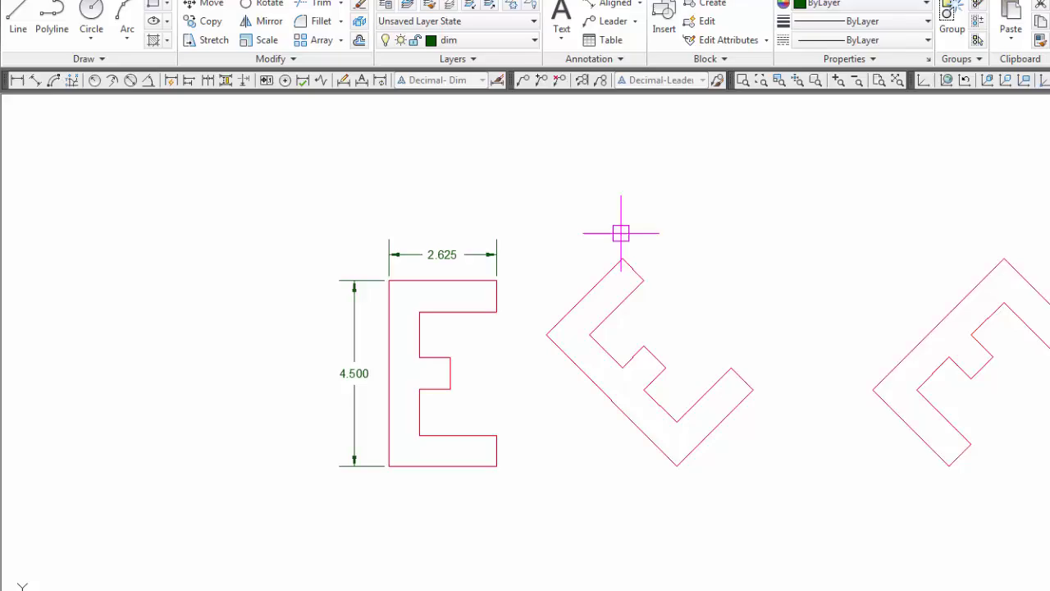
pyautogui.click(577, 345)
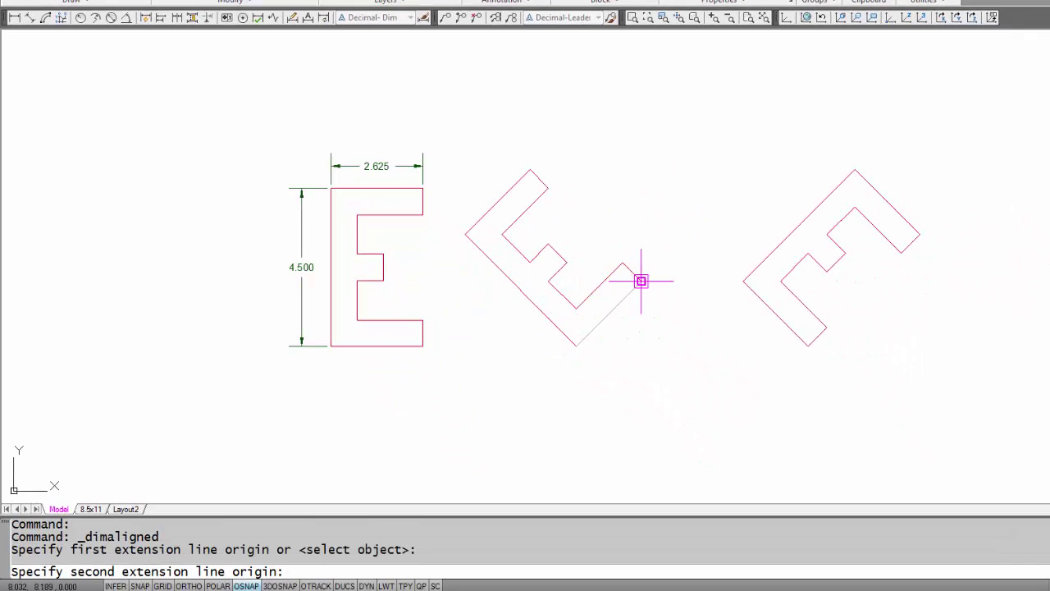
pyautogui.click(641, 281)
pyautogui.click(630, 332)
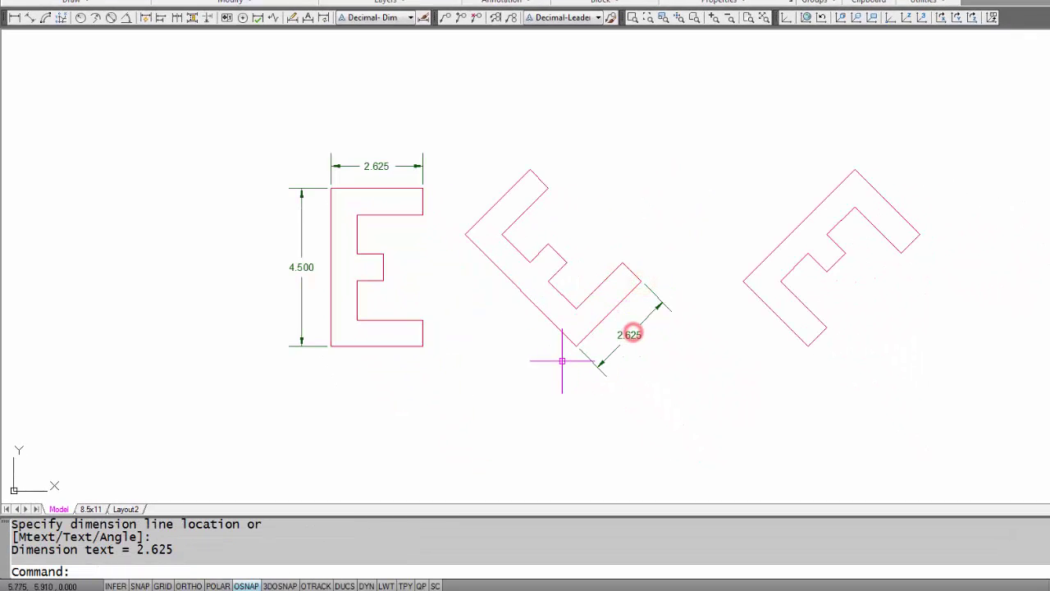
# Step: Add an aligned dimension along the spine of the middle E, placed on its outer lower-left side
pyautogui.rightClick(563, 357)
pyautogui.click(462, 238)
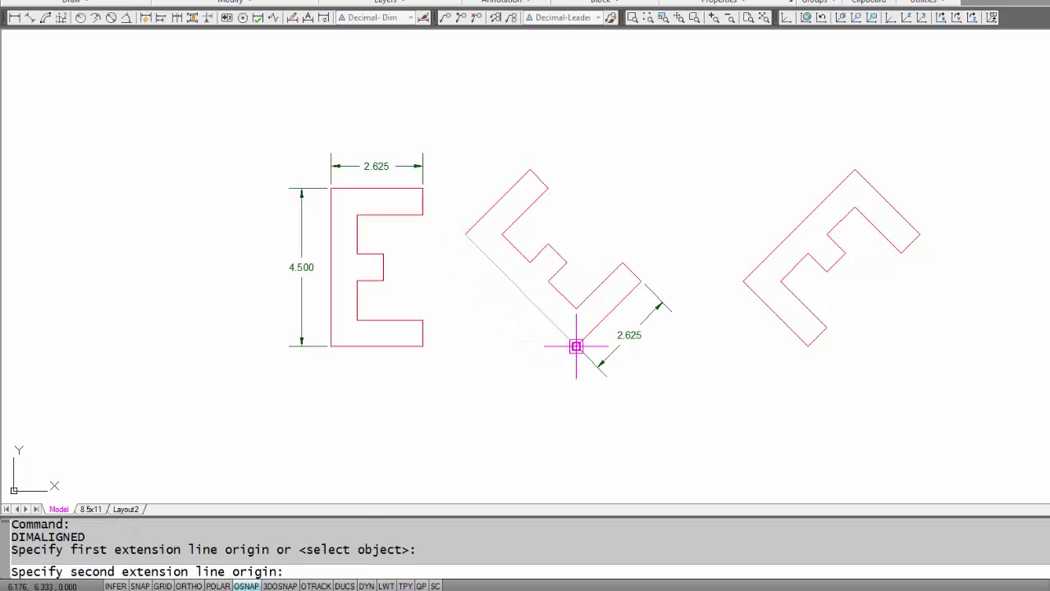
pyautogui.click(576, 346)
pyautogui.click(544, 351)
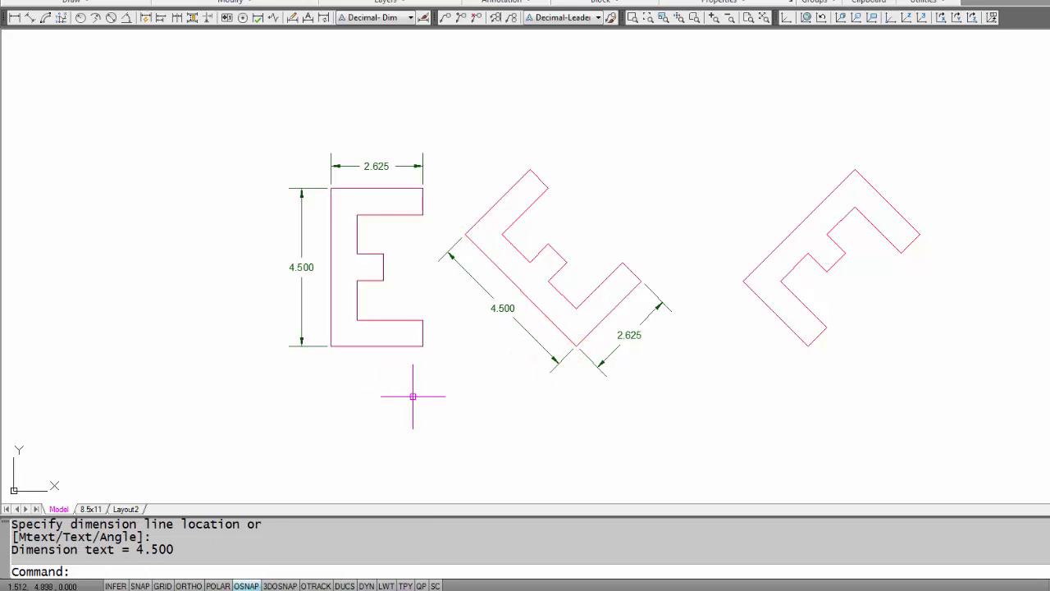
# Step: With Ortho on, add an angular dimension from the middle E's lowest corner, between a vertical direction and its spine, with the arc above the letter
pyautogui.moveTo(490, 393); pyautogui.dragTo(467, 381, button='middle')
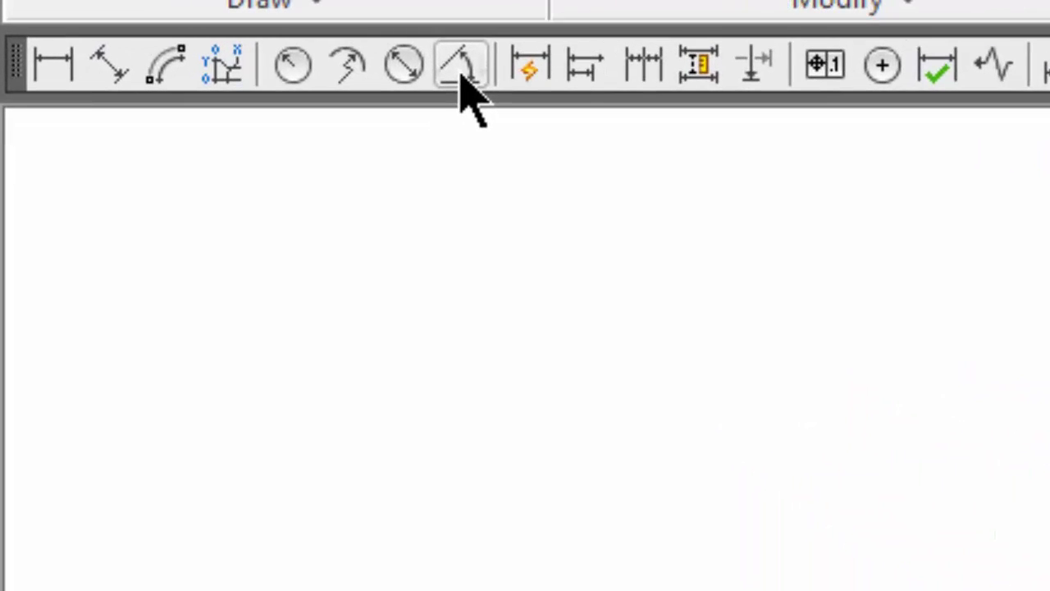
pyautogui.click(461, 72)
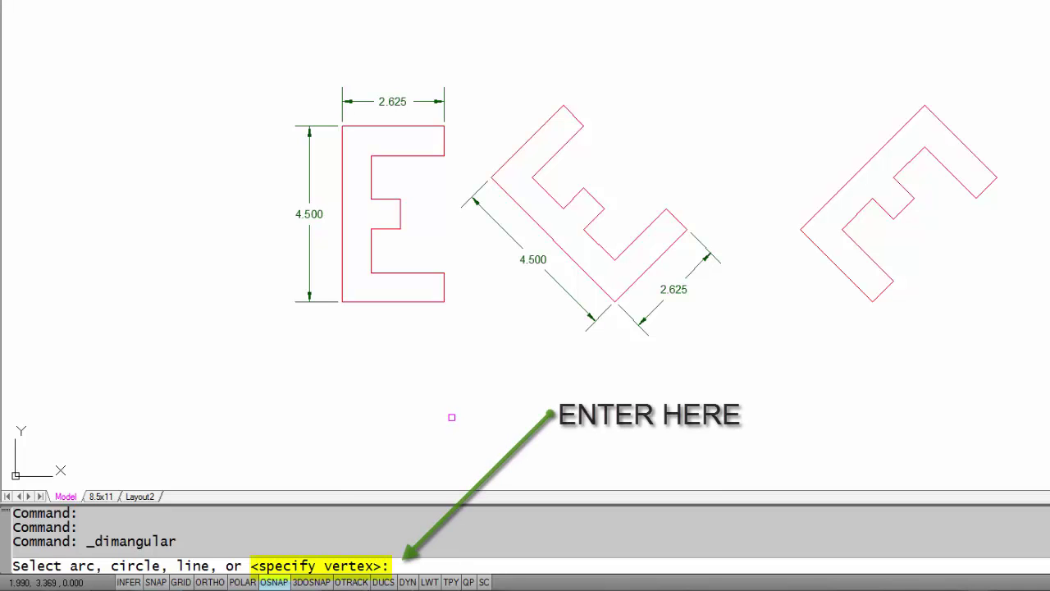
pyautogui.press('Return')
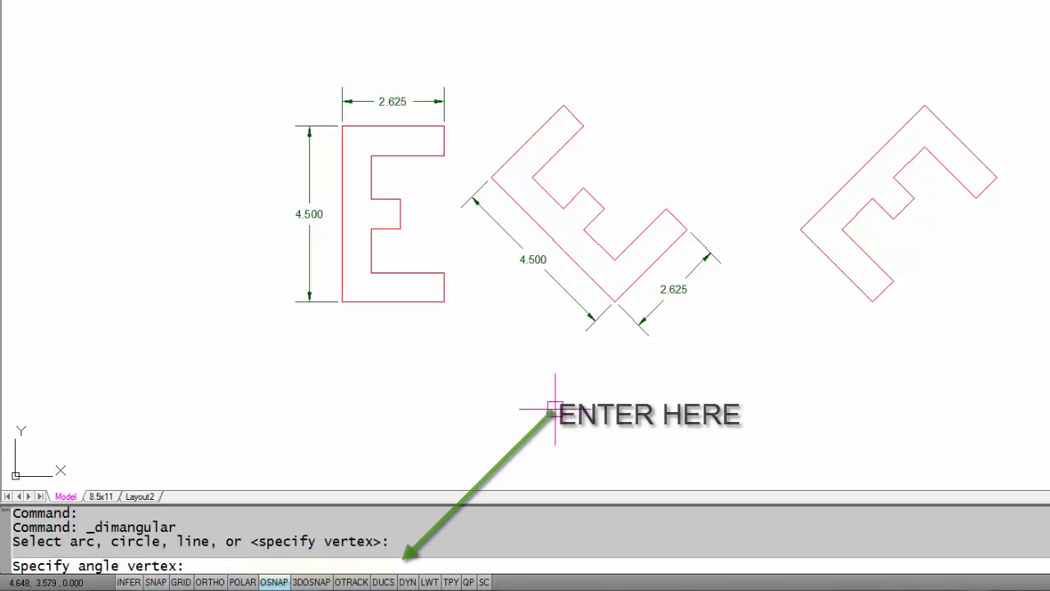
pyautogui.click(615, 301)
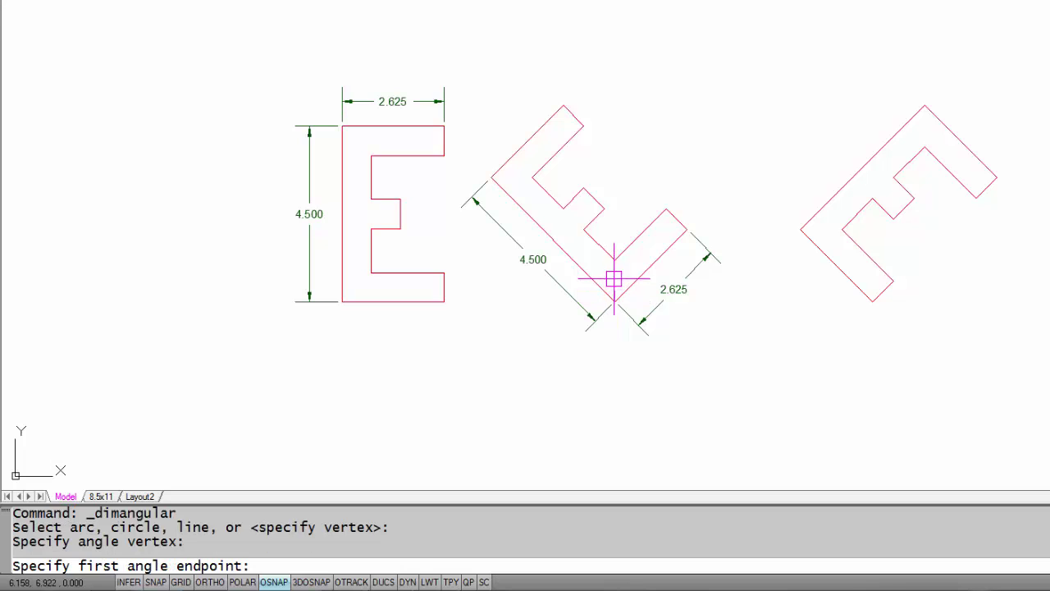
pyautogui.click(217, 580)
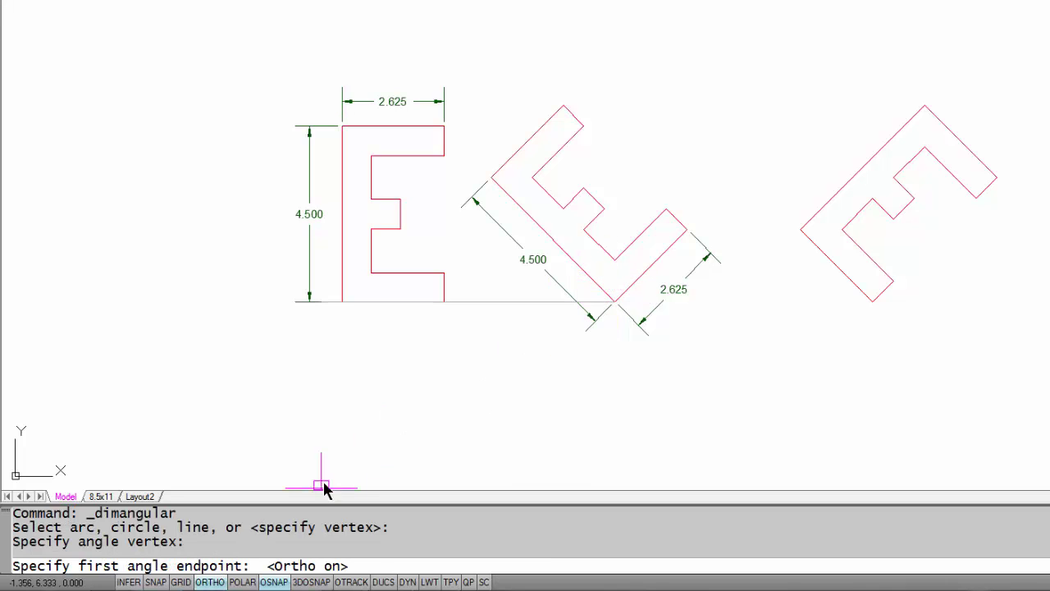
pyautogui.click(613, 275)
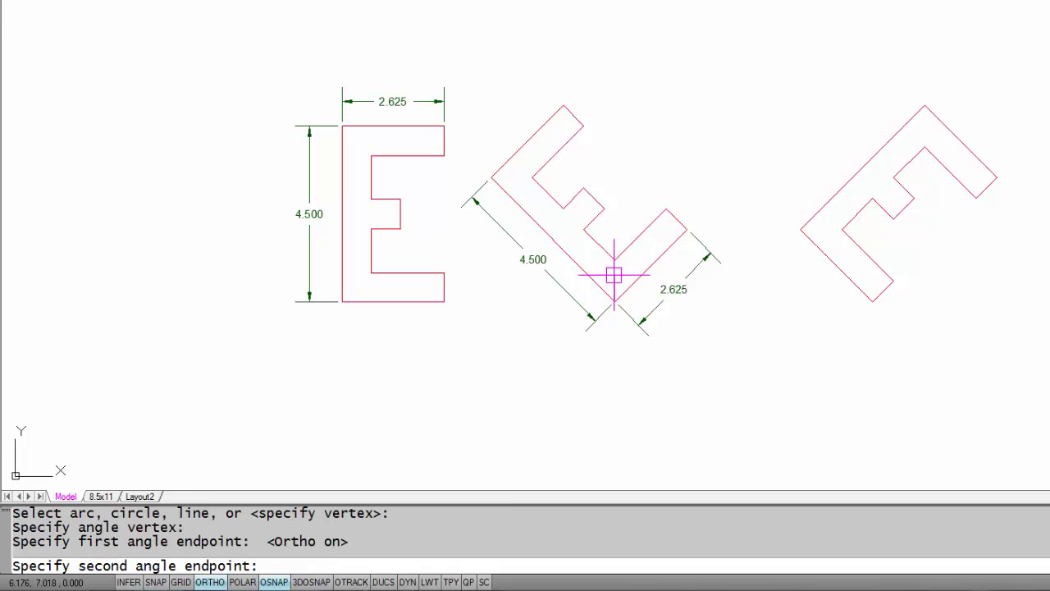
pyautogui.click(491, 177)
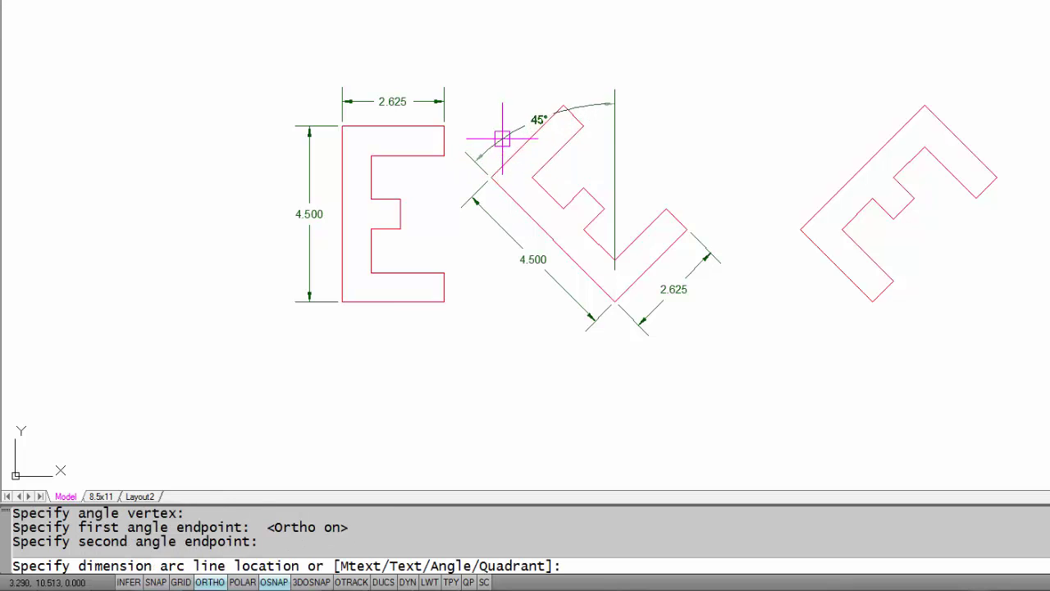
pyautogui.click(553, 87)
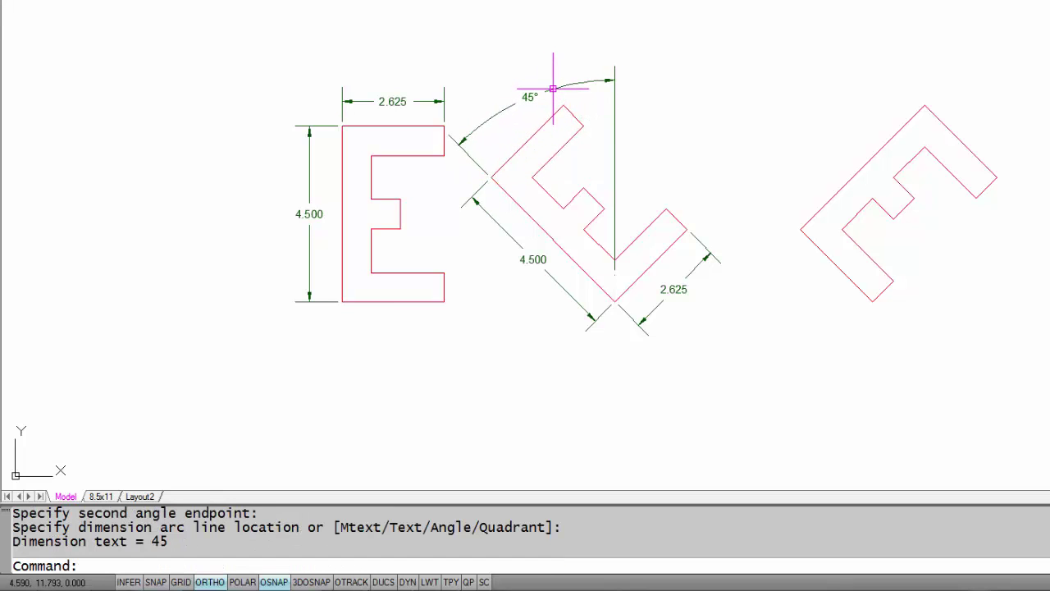
# Step: Add an angular dimension to the third E from its lowest corner, between vertical and the outer tip of the upper arm
pyautogui.scroll(3, 791, 351)
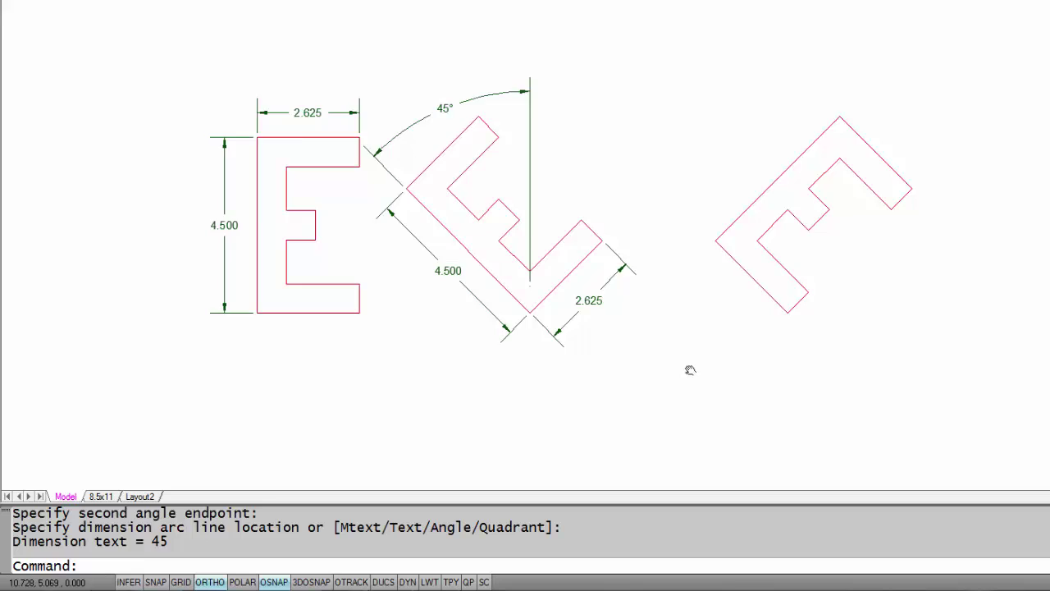
pyautogui.moveTo(777, 326); pyautogui.dragTo(770, 337, button='middle')
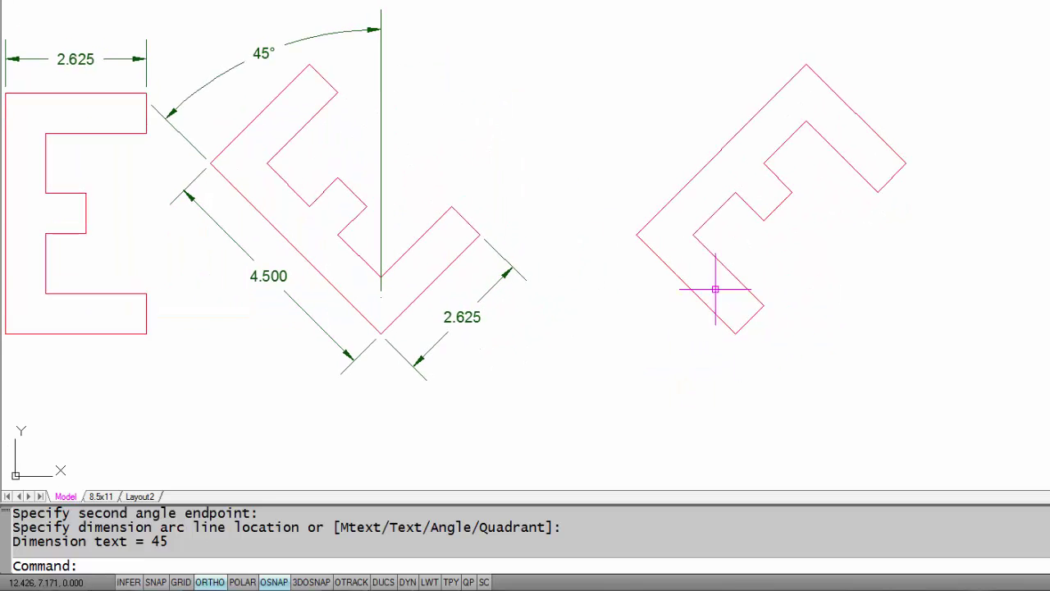
pyautogui.click(153, 0)
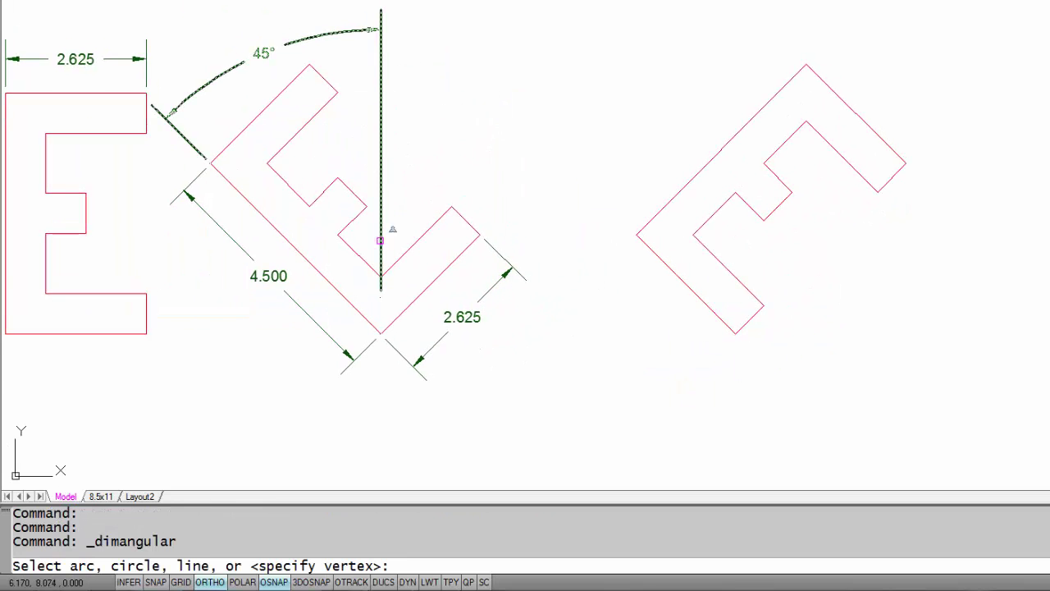
pyautogui.press('Return')
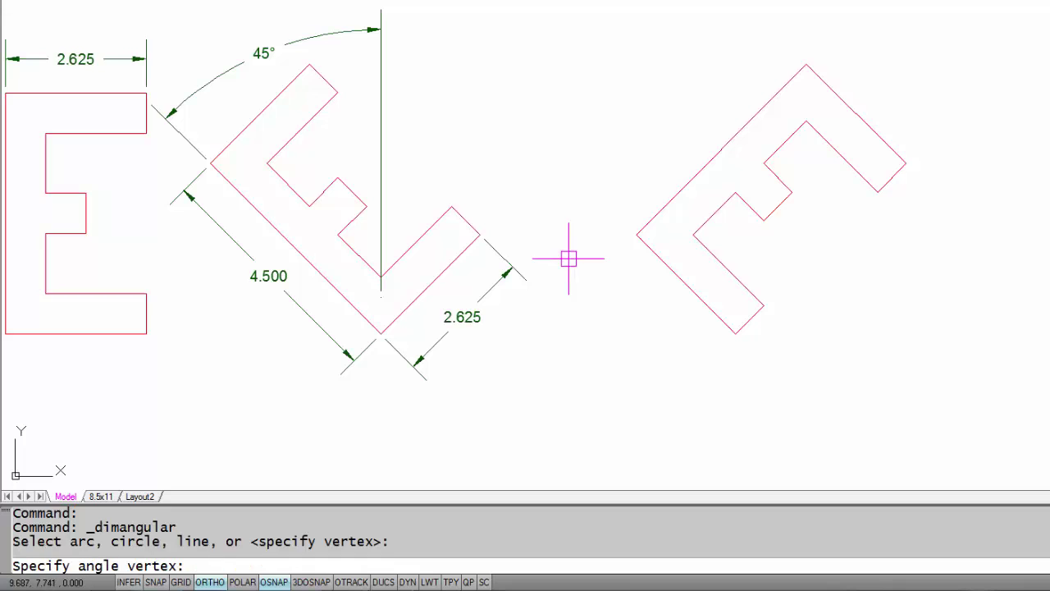
pyautogui.click(735, 334)
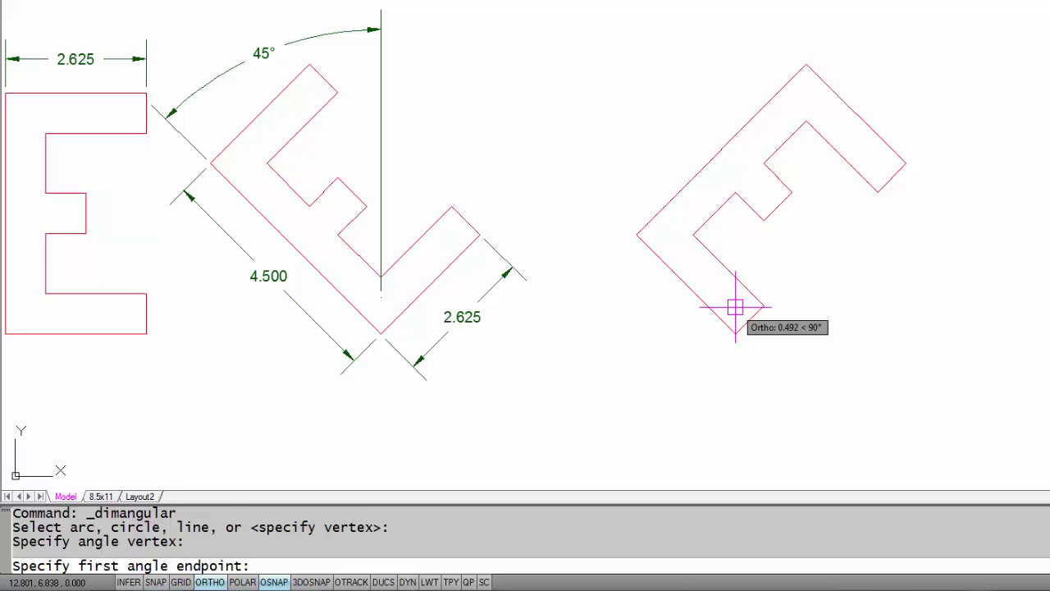
pyautogui.click(735, 306)
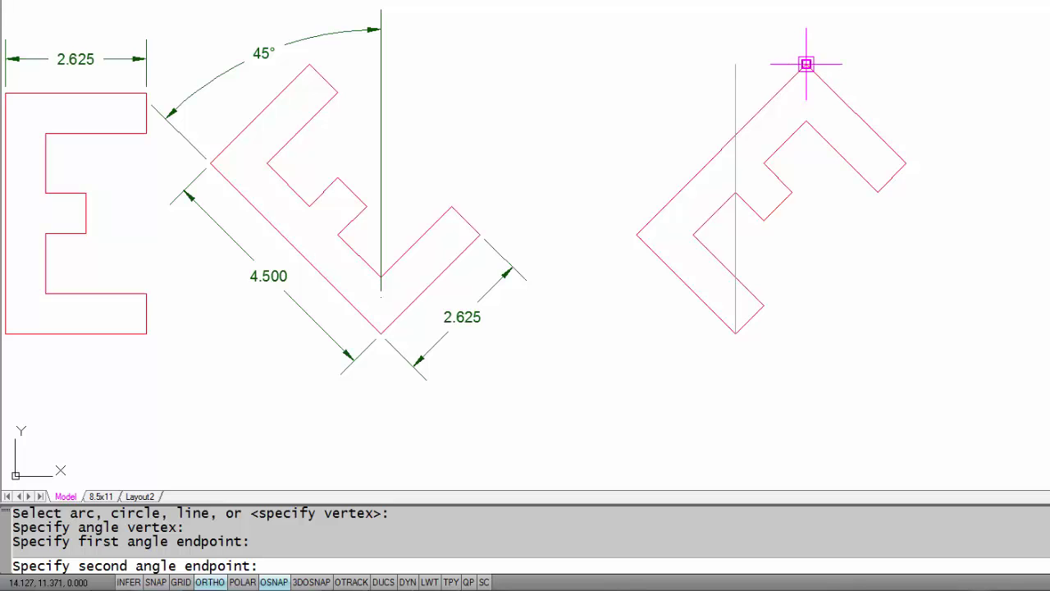
pyautogui.click(906, 163)
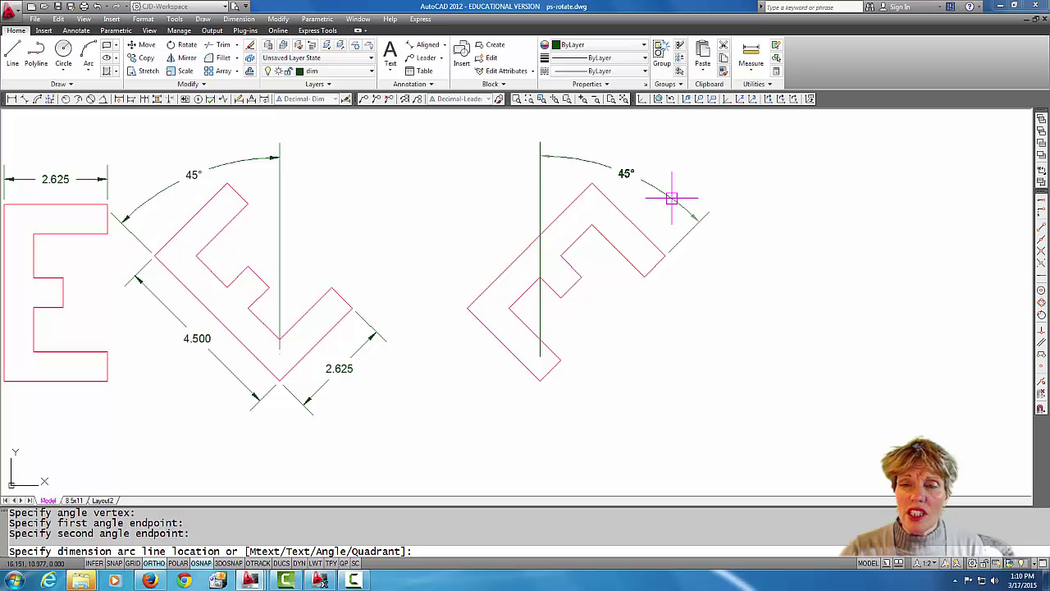
pyautogui.click(671, 198)
# Step: Look over the dimensioned letters in model space and switch to the 8.5x11 layout
pyautogui.moveTo(436, 347)
pyautogui.mouseDown(button='middle')
pyautogui.moveTo(546, 345)
pyautogui.moveTo(505, 342)
pyautogui.mouseUp(button='middle')
pyautogui.scroll(-3, 546, 345)
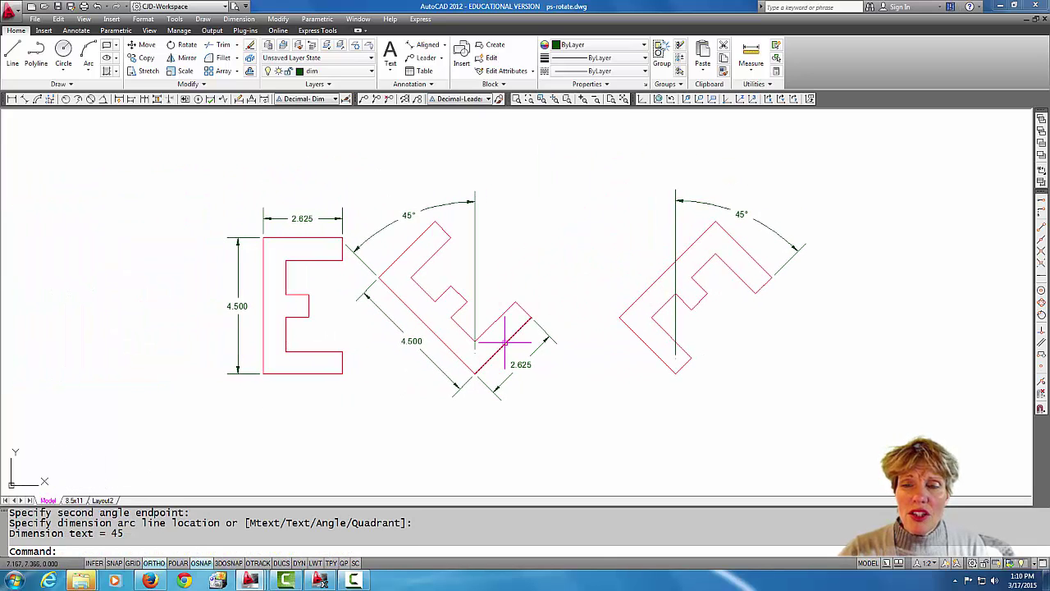
pyautogui.scroll(3, 487, 277)
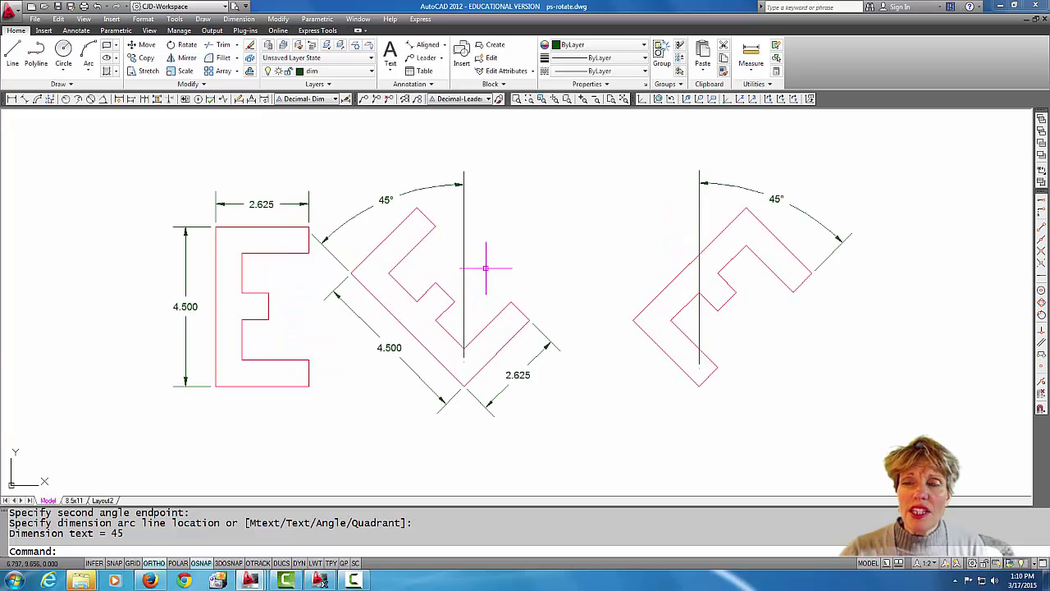
pyautogui.moveTo(492, 267); pyautogui.dragTo(493, 273, button='middle')
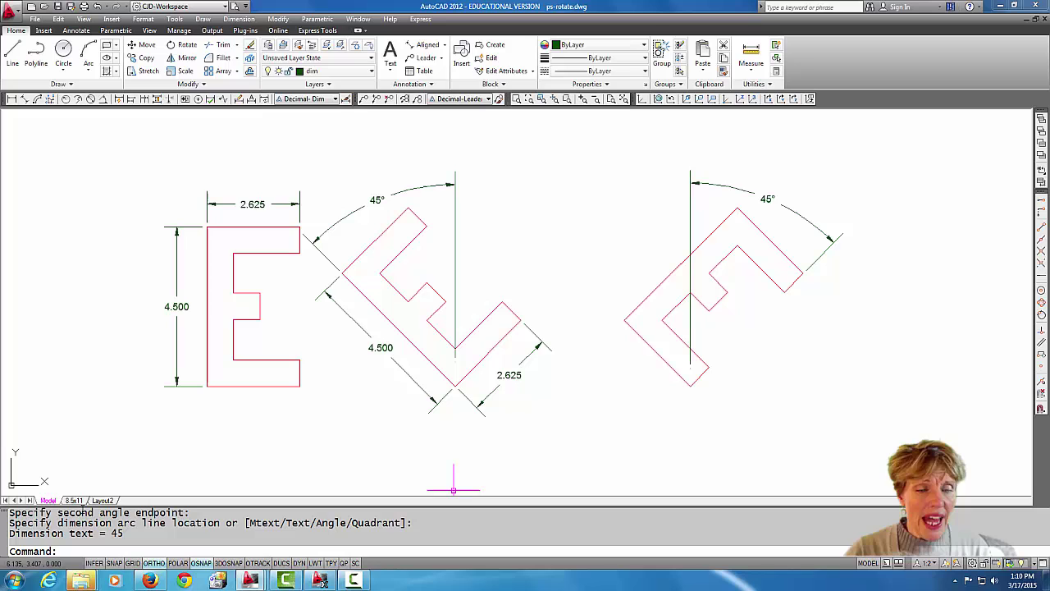
pyautogui.click(73, 500)
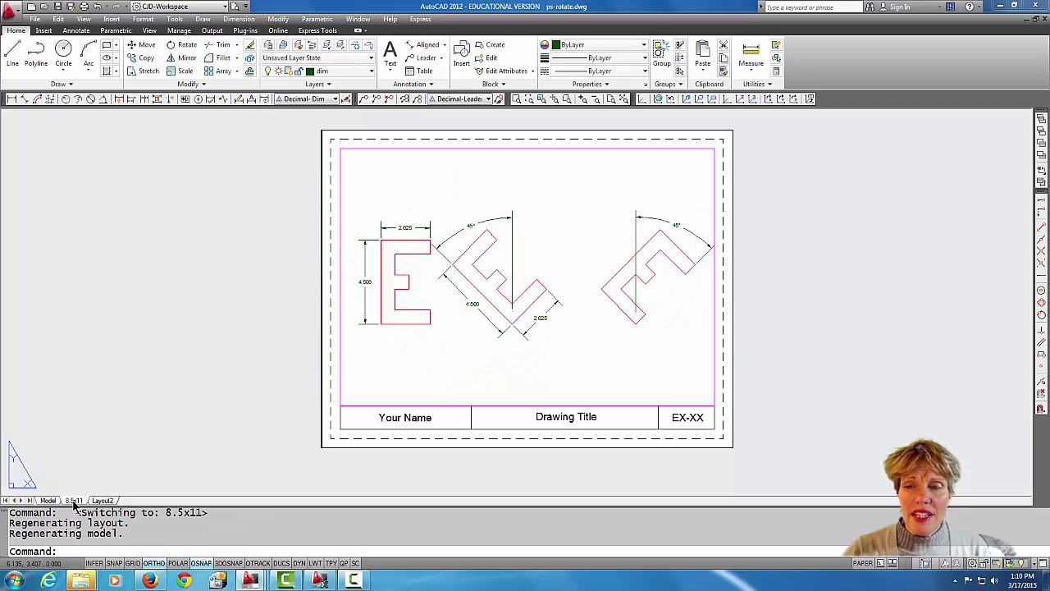
# Step: Activate the layout viewport, pan the three letters slightly left so the dimensions fit inside its border, and return to paper space
pyautogui.doubleClick(504, 372)
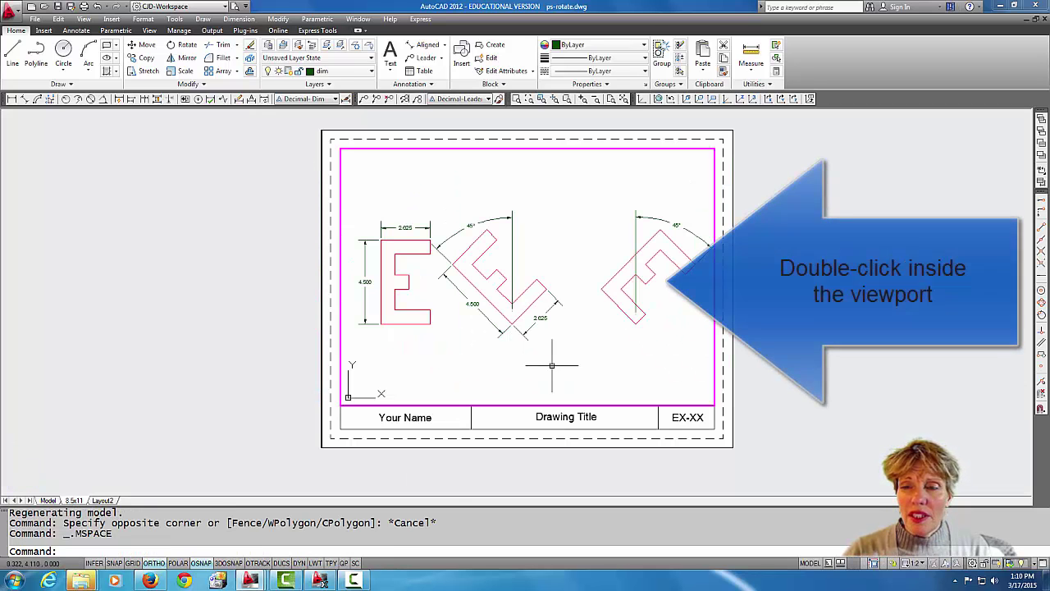
pyautogui.moveTo(547, 367); pyautogui.dragTo(542, 367, button='middle')
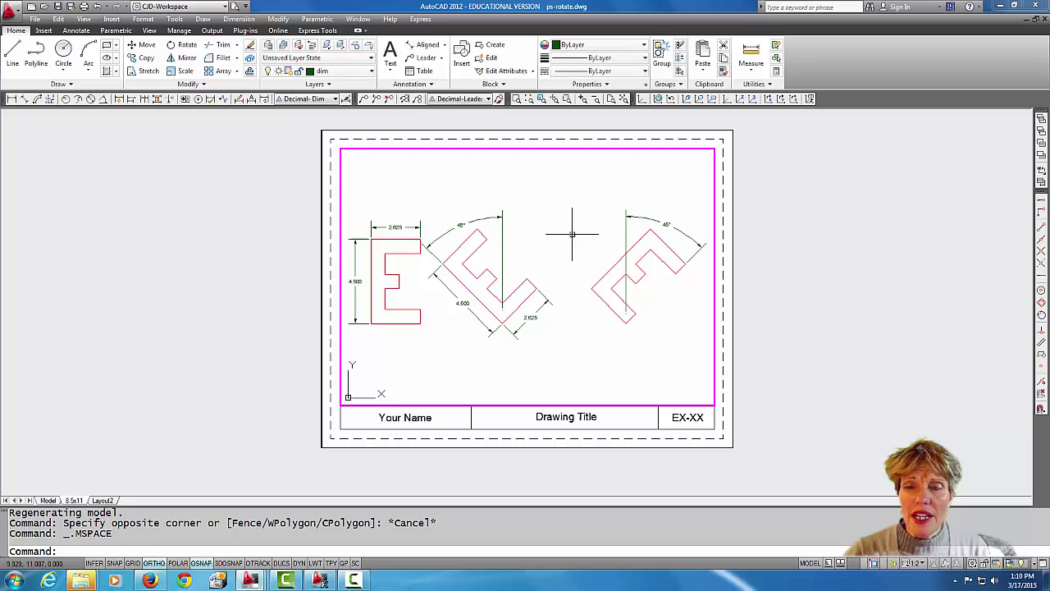
pyautogui.doubleClick(803, 265)
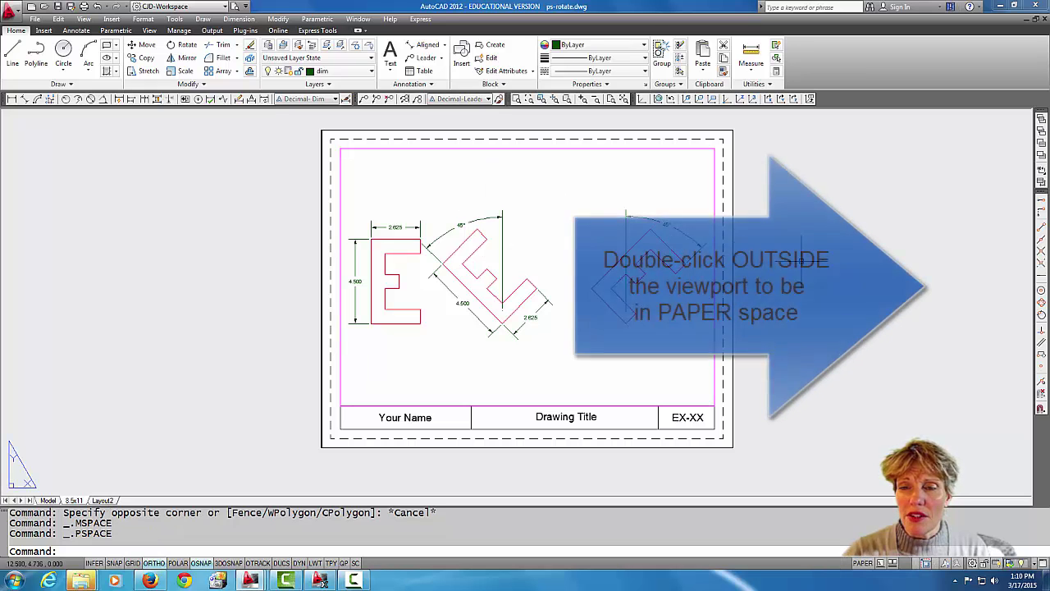
# Step: Replace the "Your Name" placeholder in the title block with the drafter's full name
pyautogui.doubleClick(420, 418)
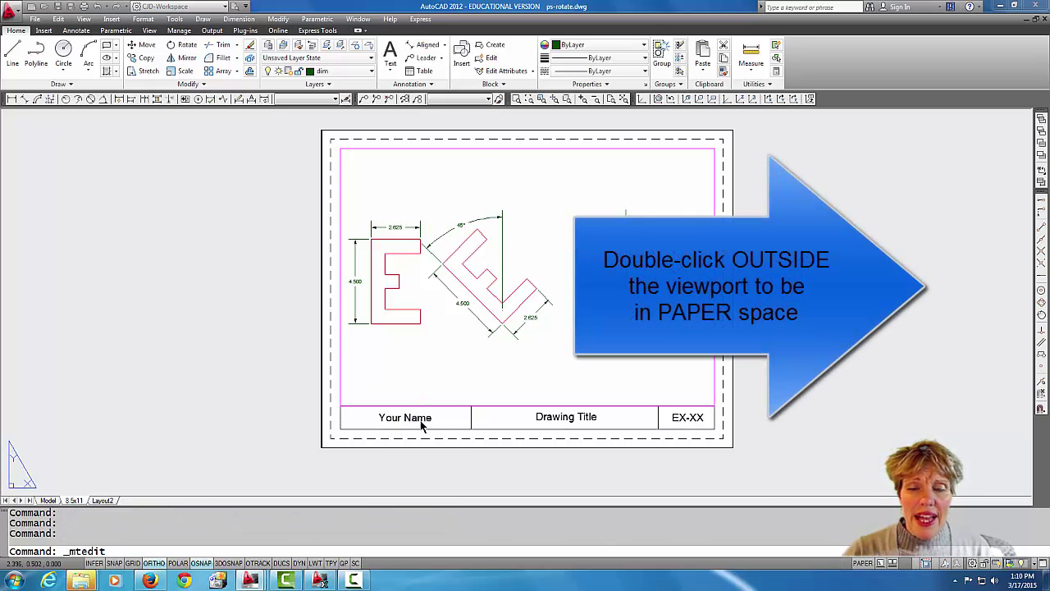
pyautogui.moveTo(445, 422); pyautogui.dragTo(386, 428)
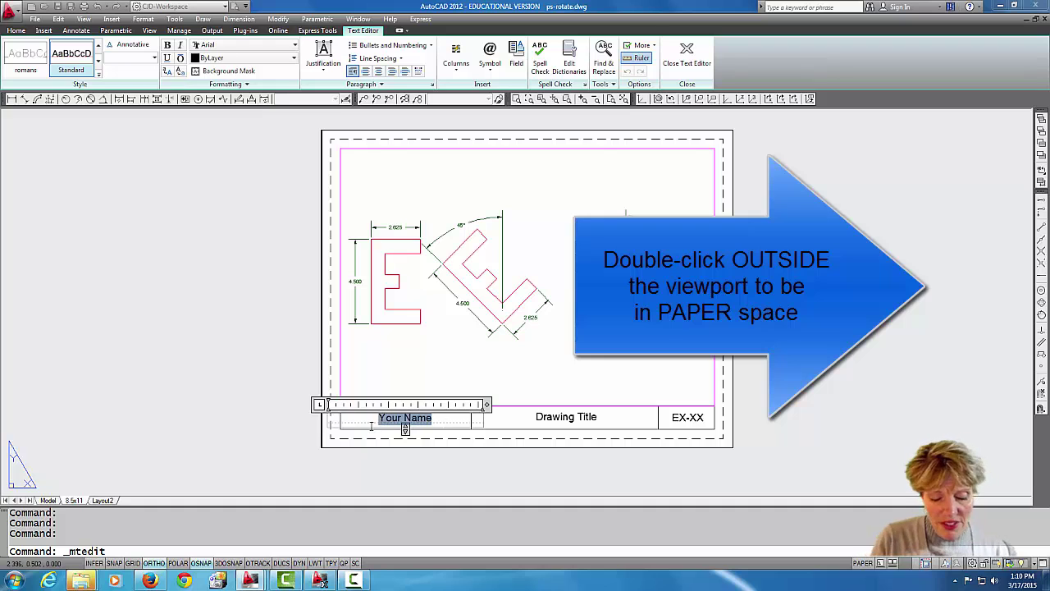
pyautogui.write('Chris Dennis')
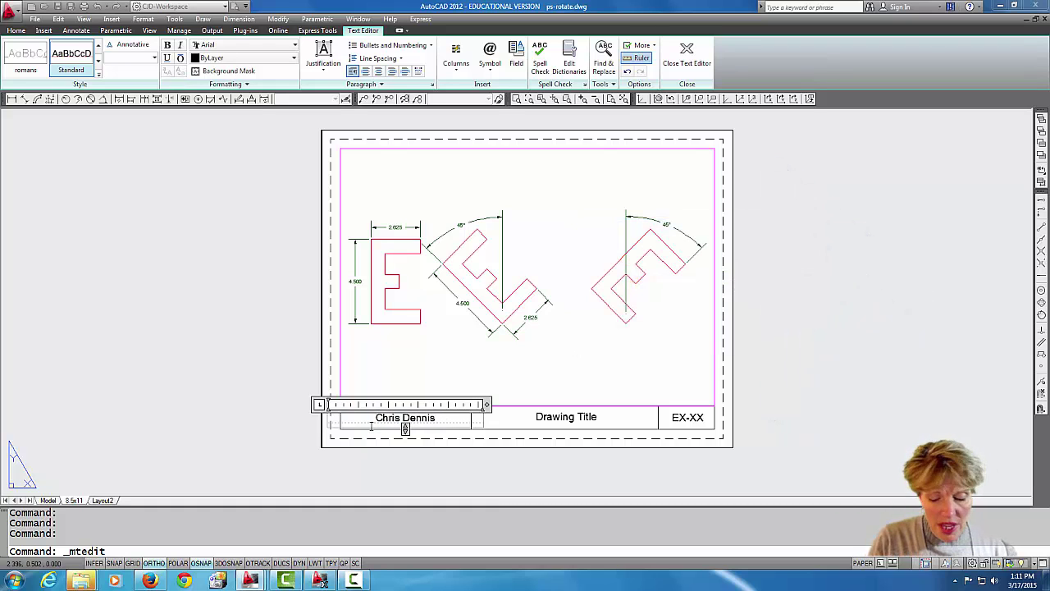
pyautogui.click(370, 429)
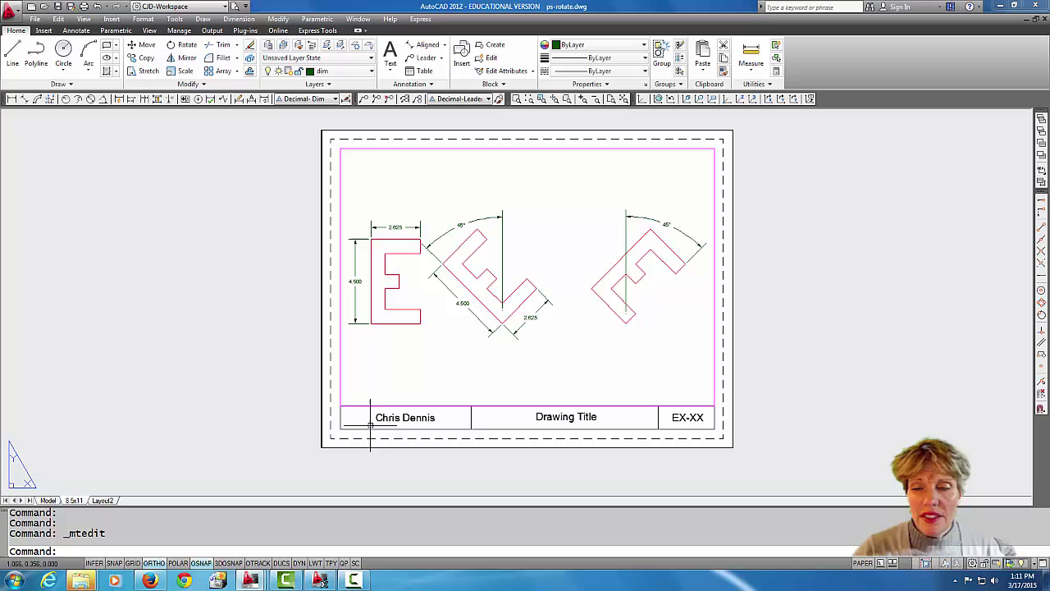
# Step: Replace the "Drawing Title" placeholder in the title block with "Rotate Exercise"
pyautogui.doubleClick(561, 416)
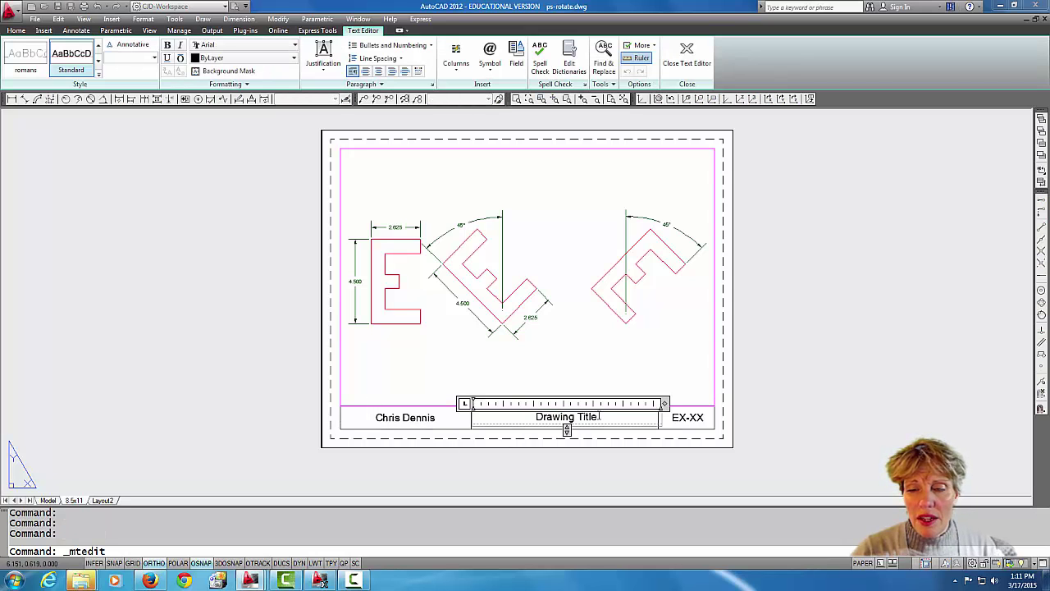
pyautogui.write('Rot')
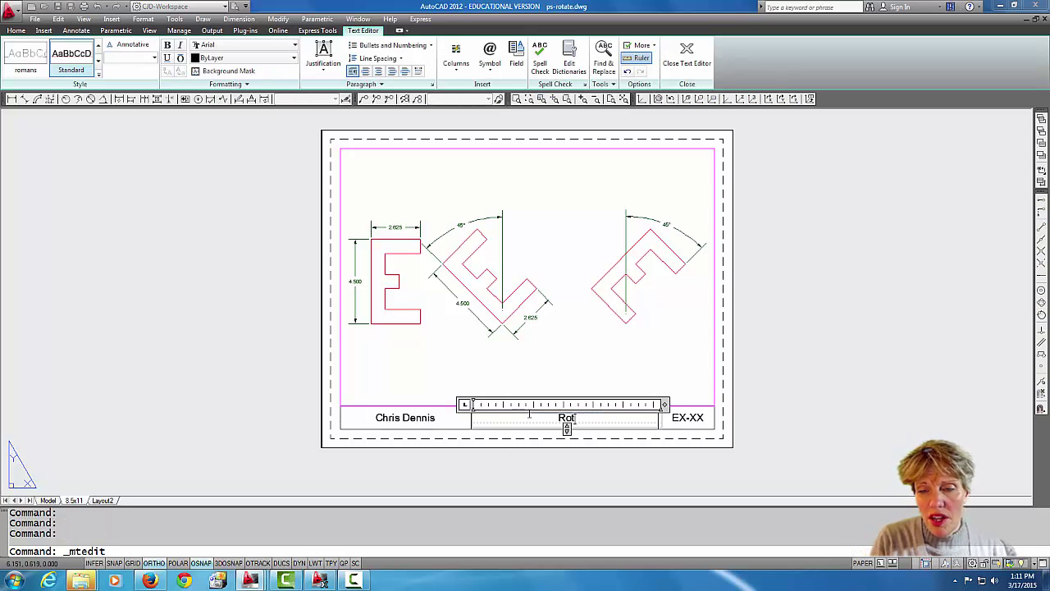
pyautogui.write('Ex')
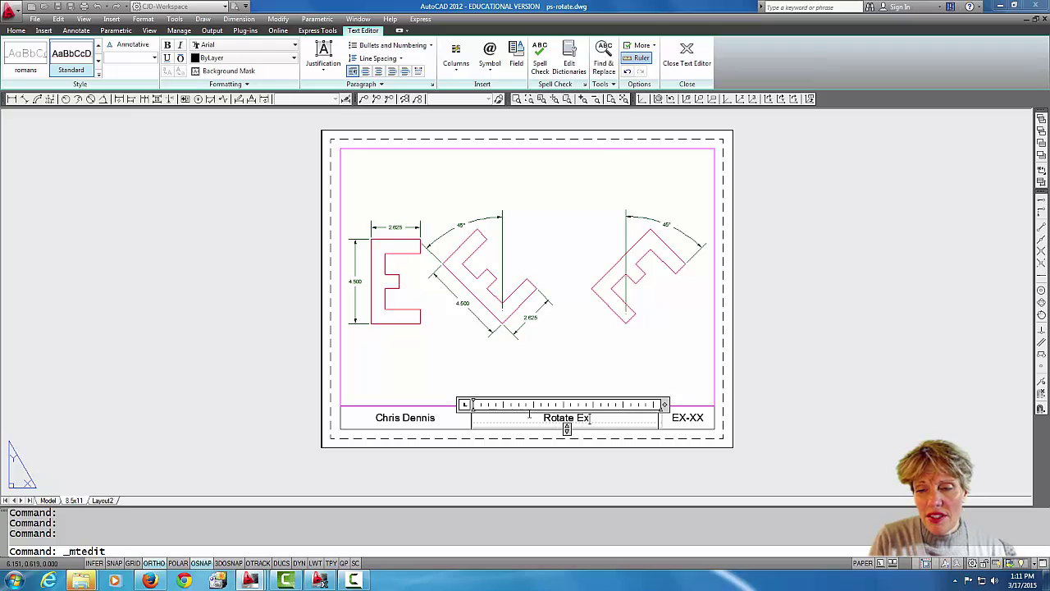
pyautogui.write('ercise')
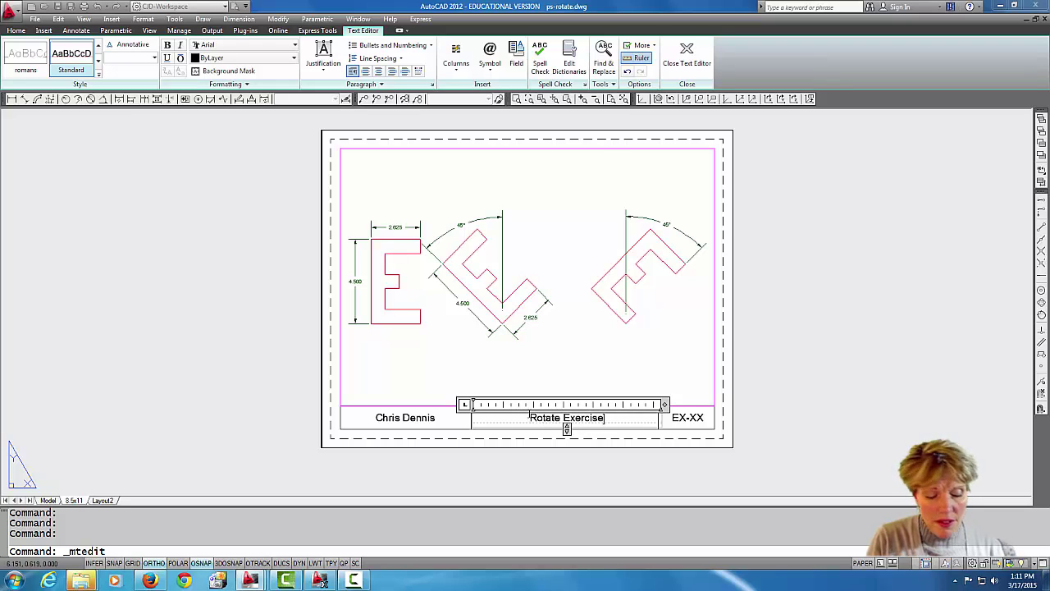
pyautogui.click(530, 403)
# Step: Change the exercise number in the title block's last cell to "EX-16"
pyautogui.doubleClick(686, 417)
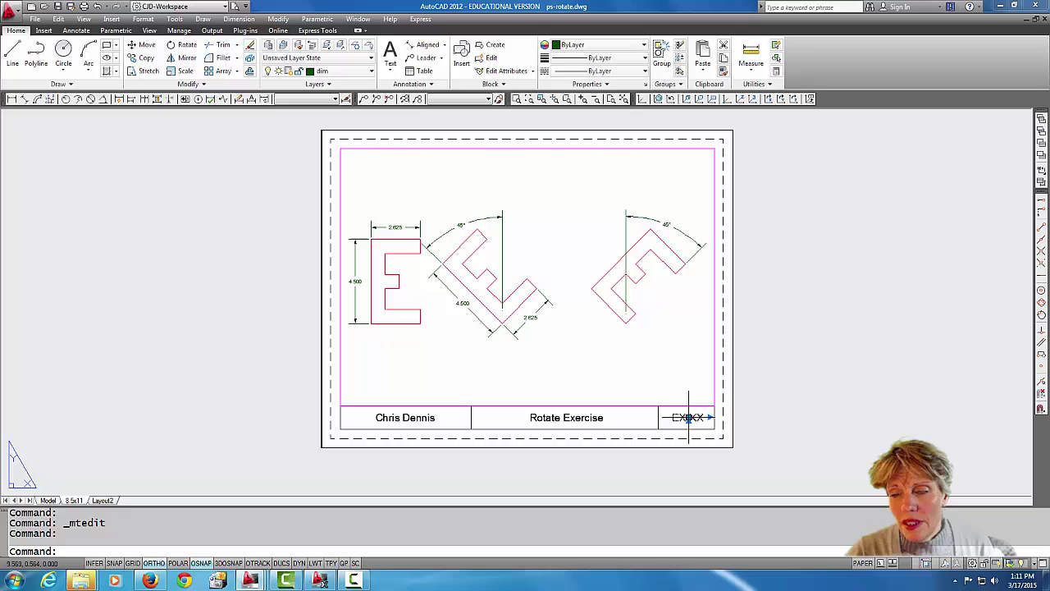
pyautogui.press('BackSpace')
pyautogui.press('BackSpace')
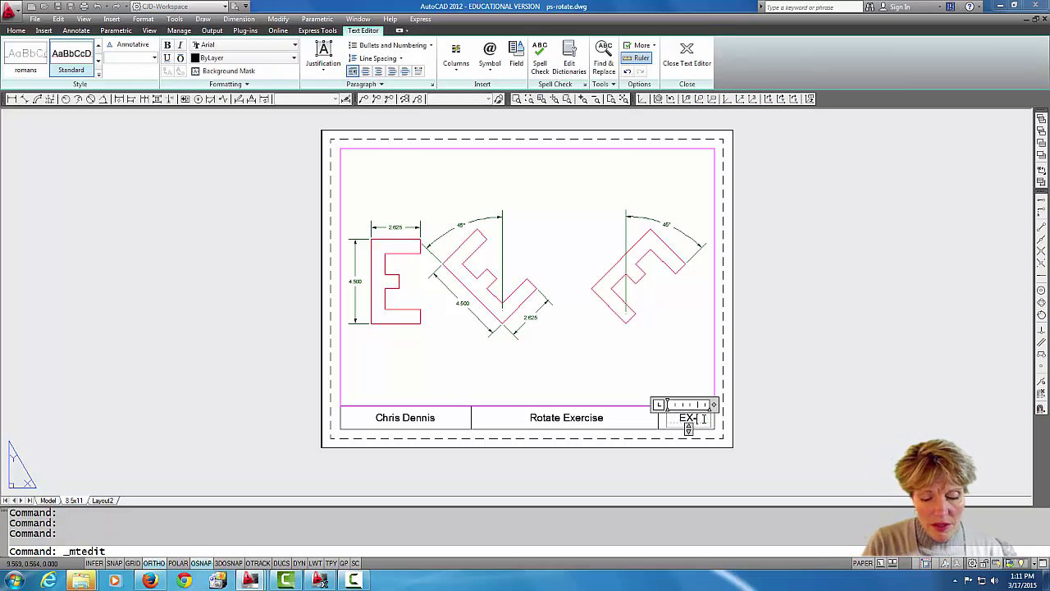
pyautogui.write('16')
pyautogui.hotkey('ctrl', 'Return')
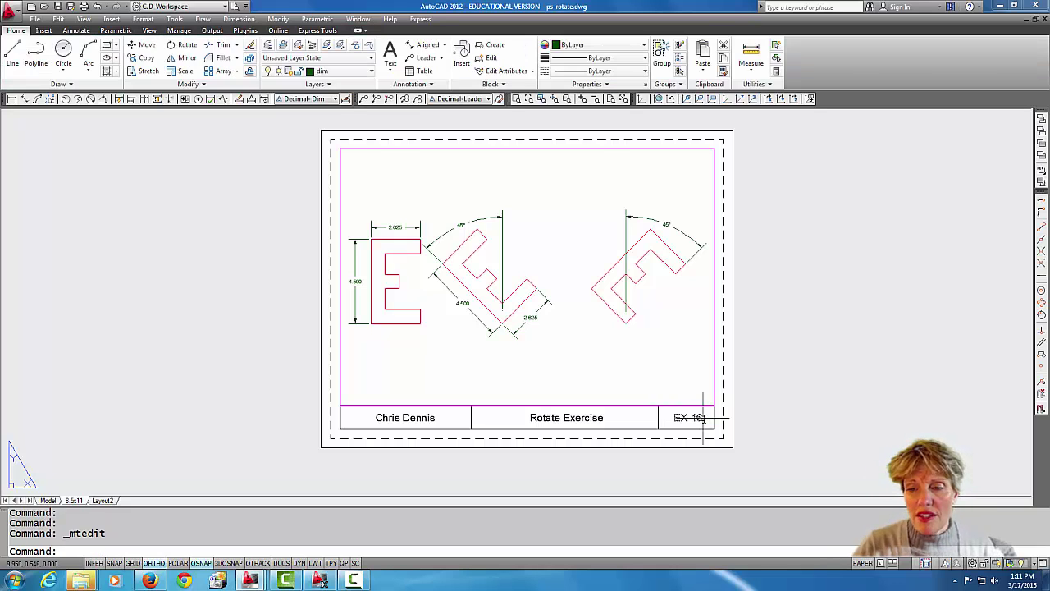
pyautogui.scroll(1, 500, 464)
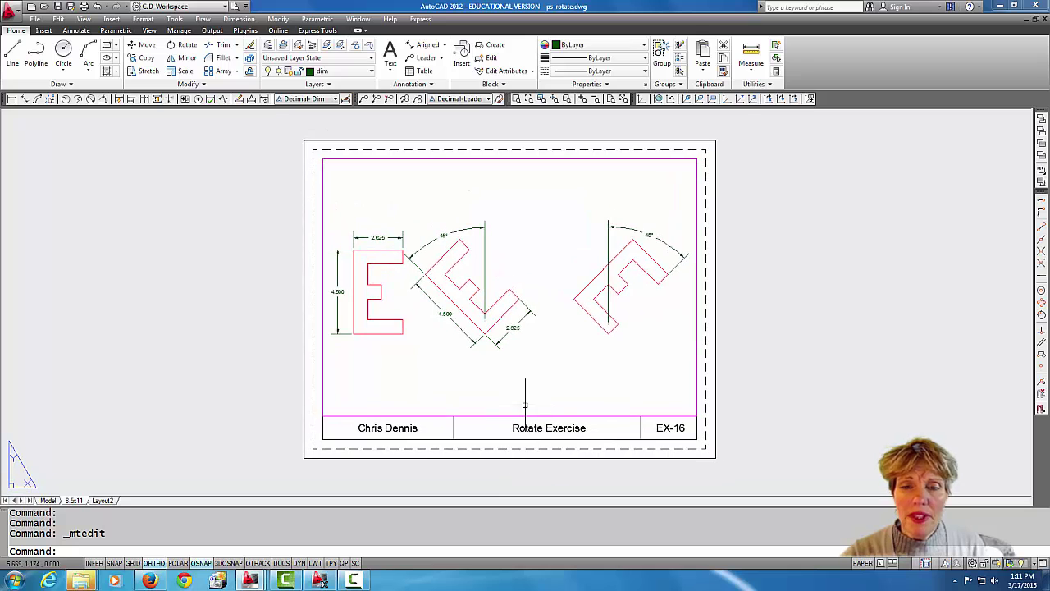
pyautogui.scroll(1, 525, 404)
pyautogui.moveTo(525, 403); pyautogui.dragTo(507, 415, button='middle')
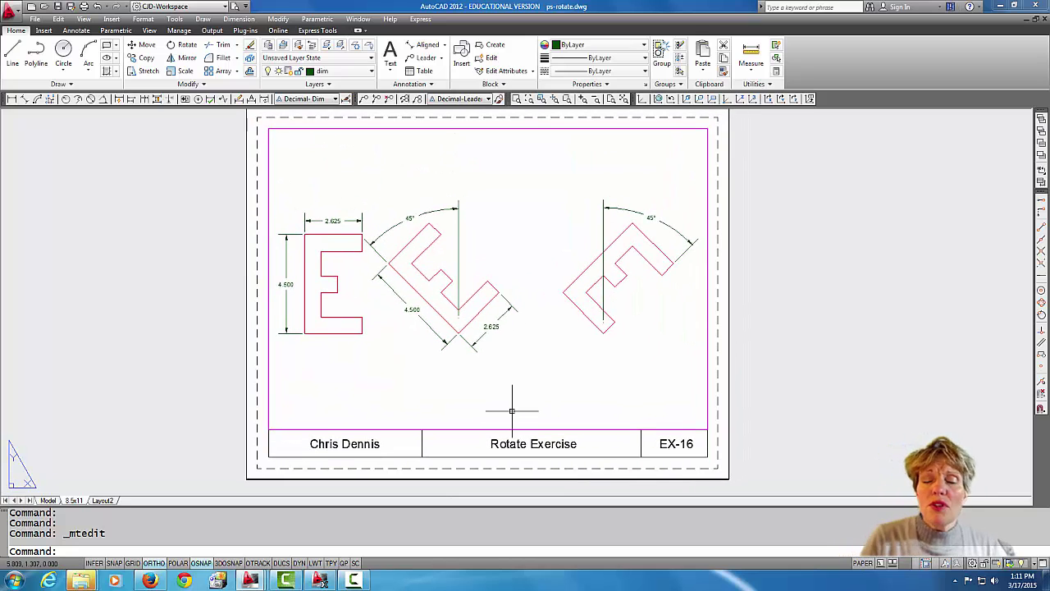